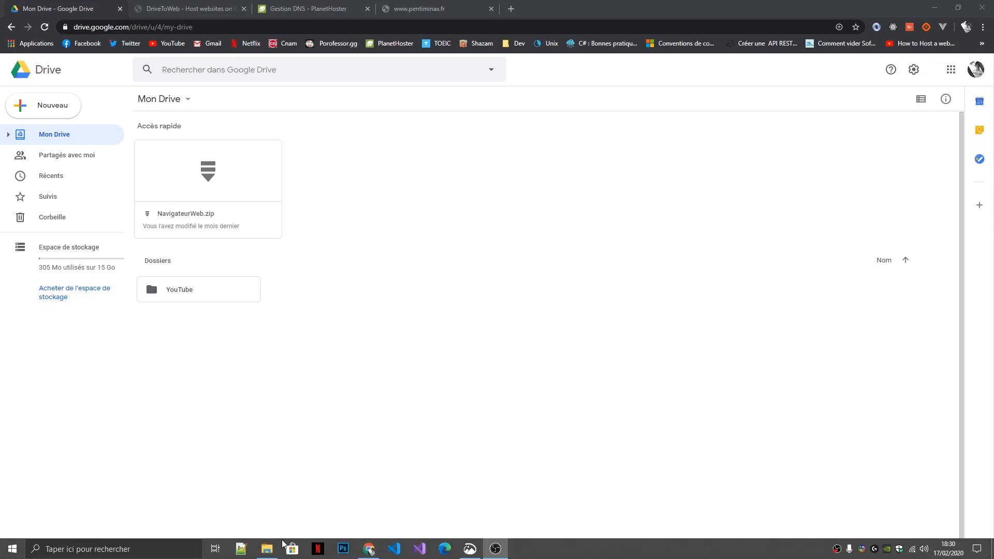
click(266, 554)
click(175, 115)
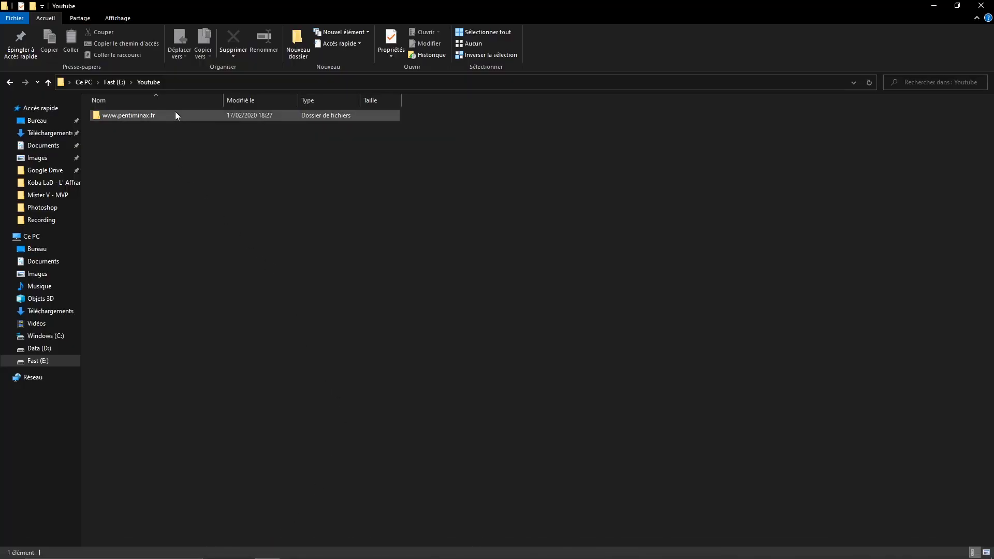
double_click(176, 115)
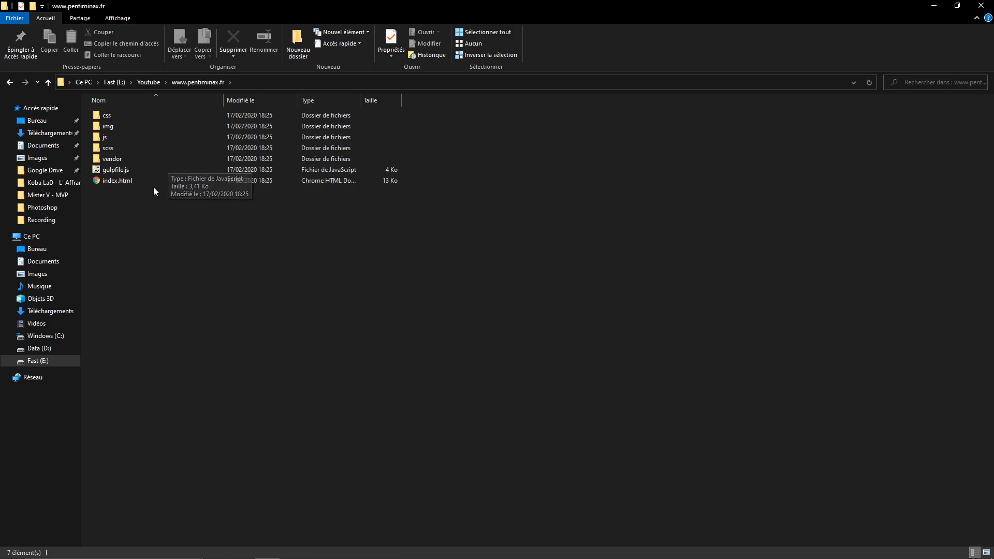
click(139, 178)
double_click(143, 179)
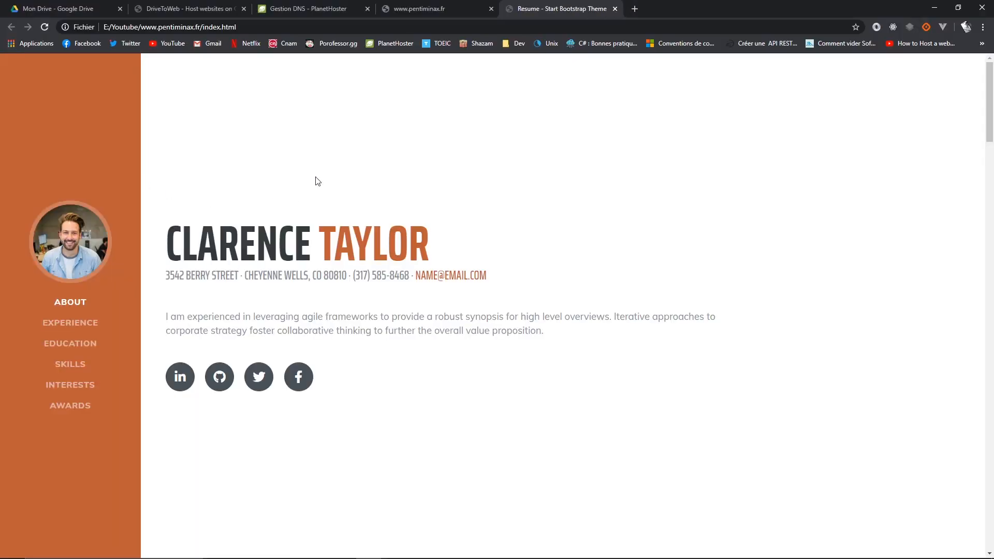
Check the Experience, Interests and About sections of the local page, close the preview and return to Google Drive.
click(87, 323)
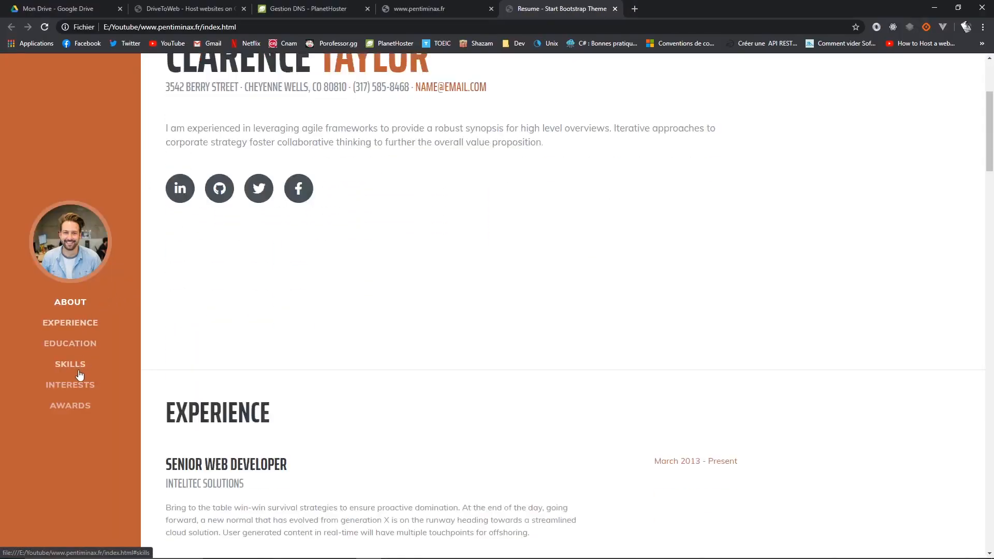
click(78, 384)
click(69, 324)
click(68, 304)
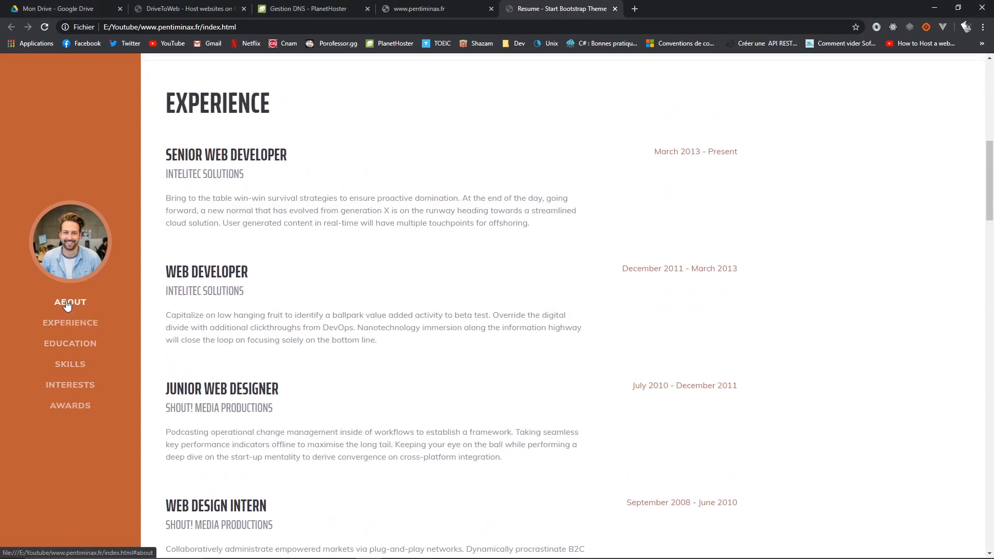
click(70, 8)
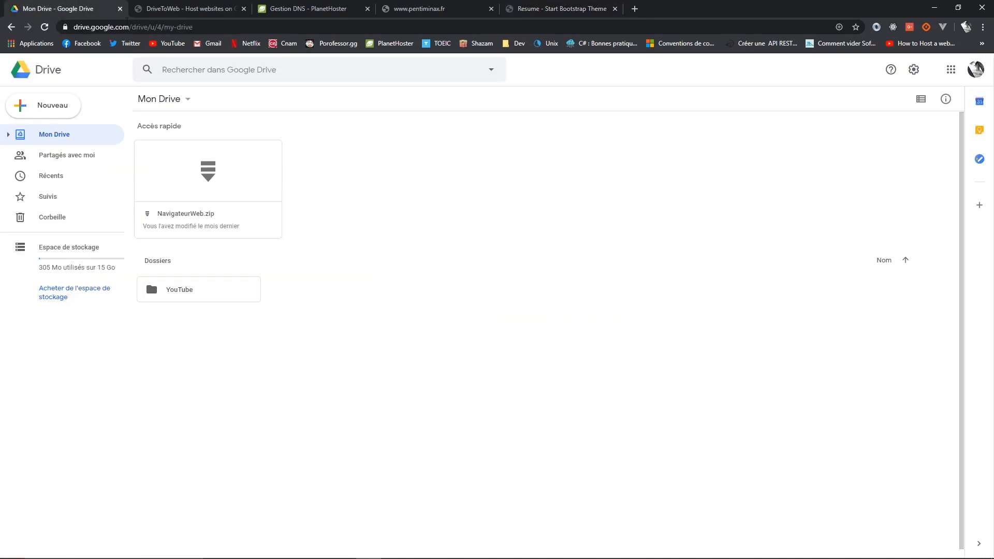
click(615, 8)
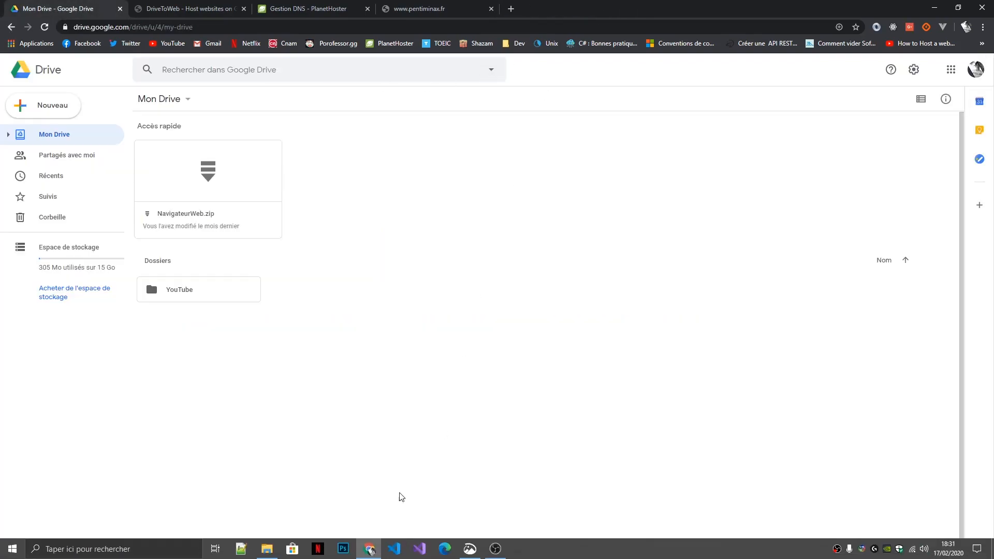
click(263, 547)
drag(505, 6, 571, 168)
click(429, 244)
drag(466, 172, 531, 145)
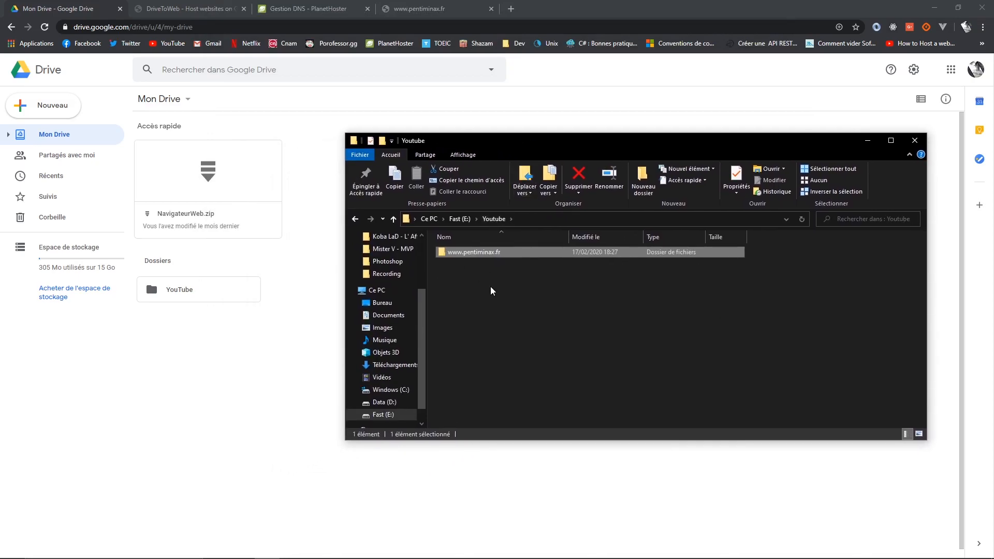
drag(607, 150, 657, 89)
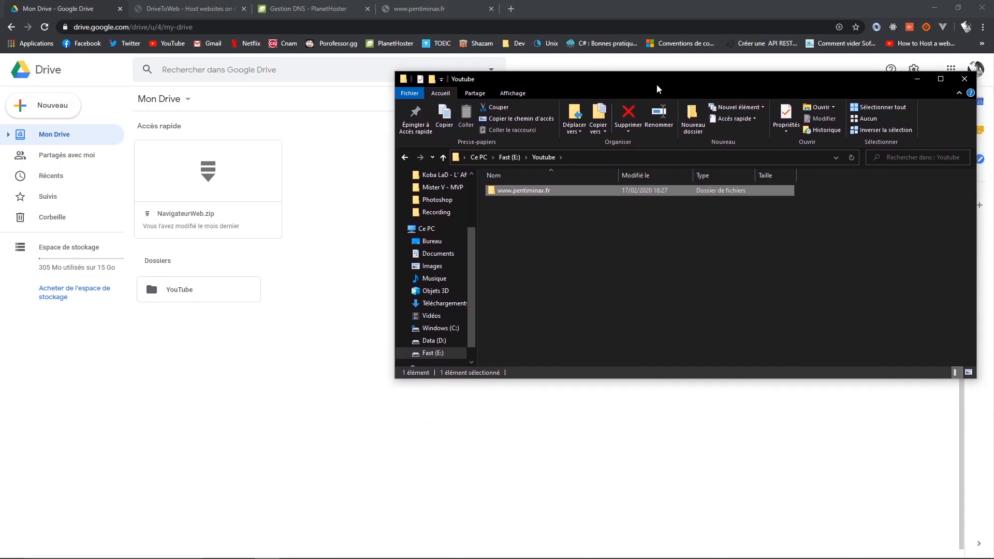
drag(546, 193, 320, 336)
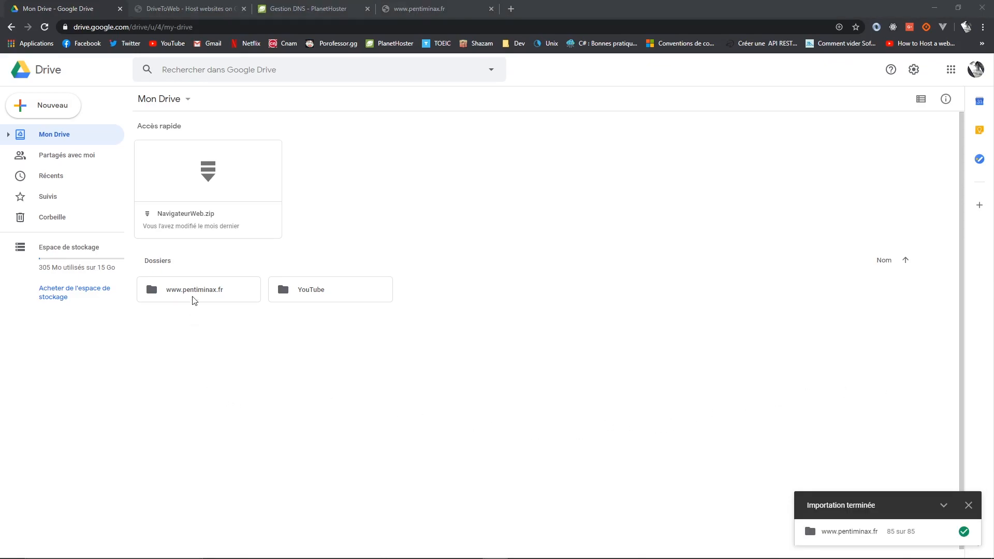
right_click(182, 287)
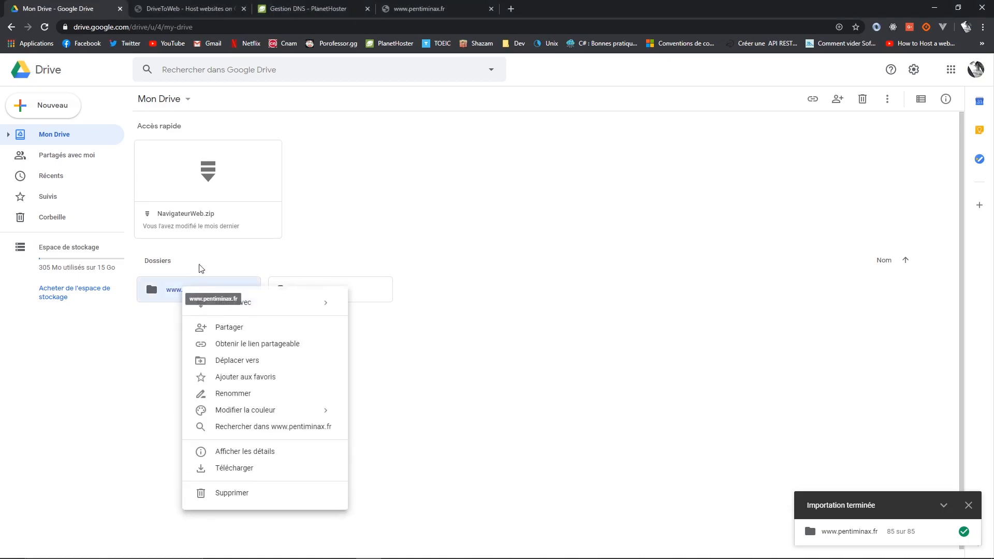
click(277, 345)
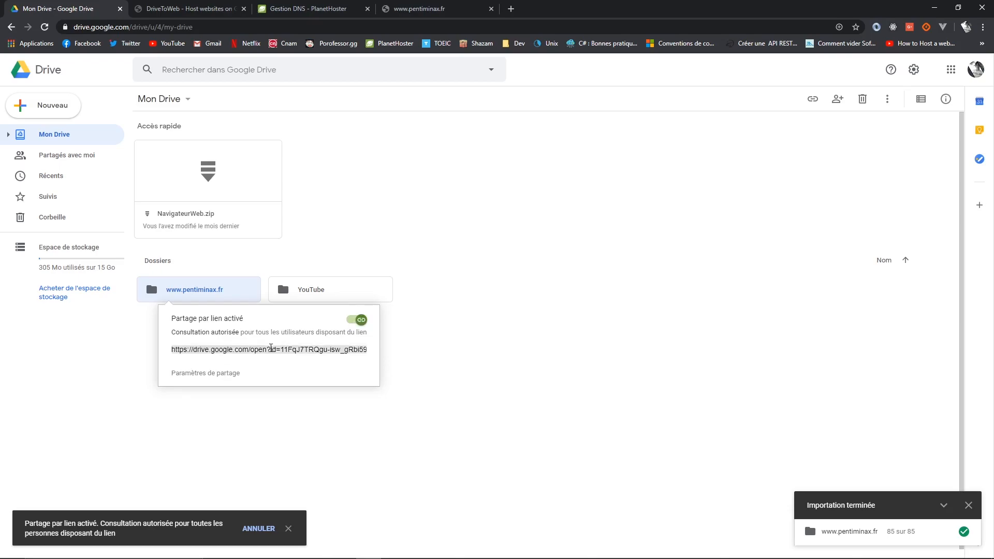
click(440, 360)
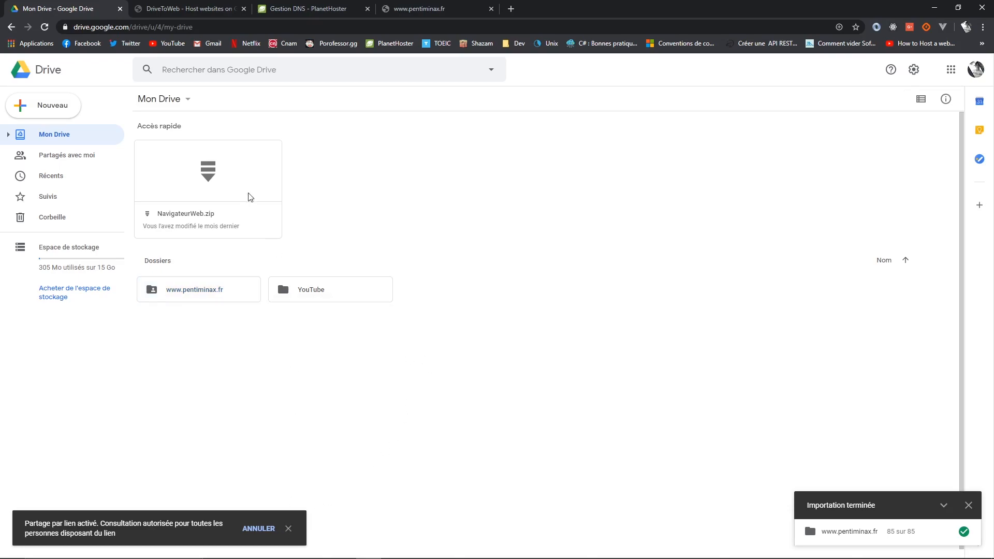
click(288, 528)
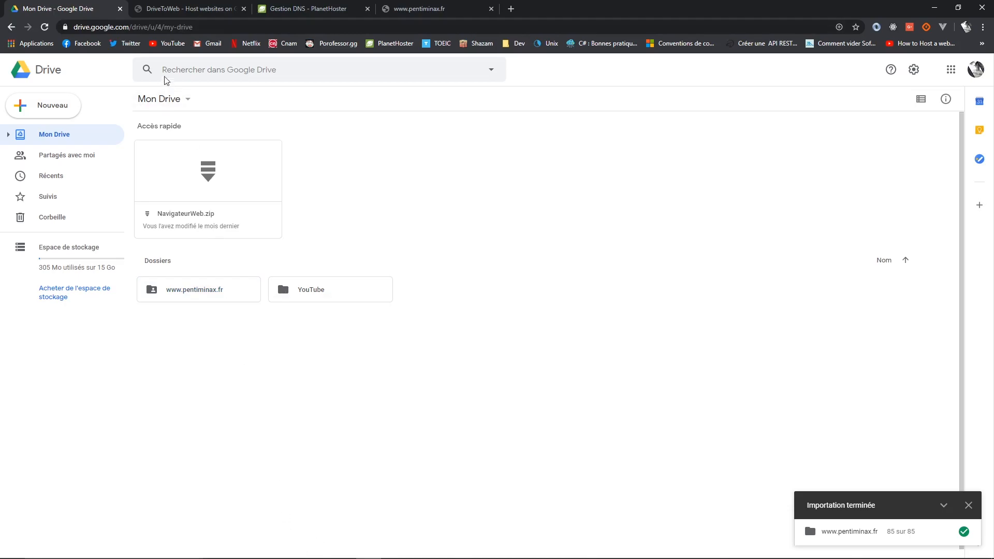
Switch to DriveToWeb, choose hosting on Google Drive and authorize access with the Google account.
click(174, 9)
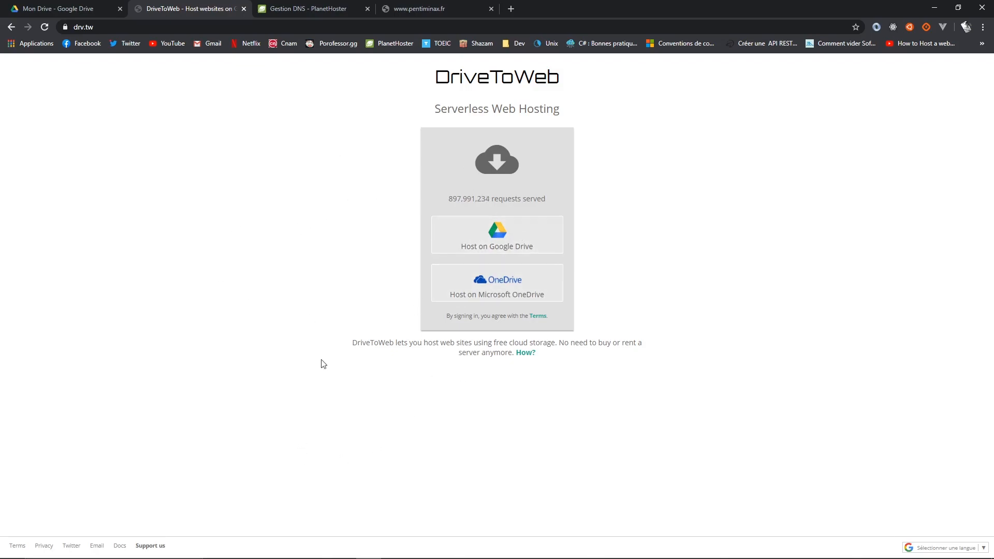
click(500, 245)
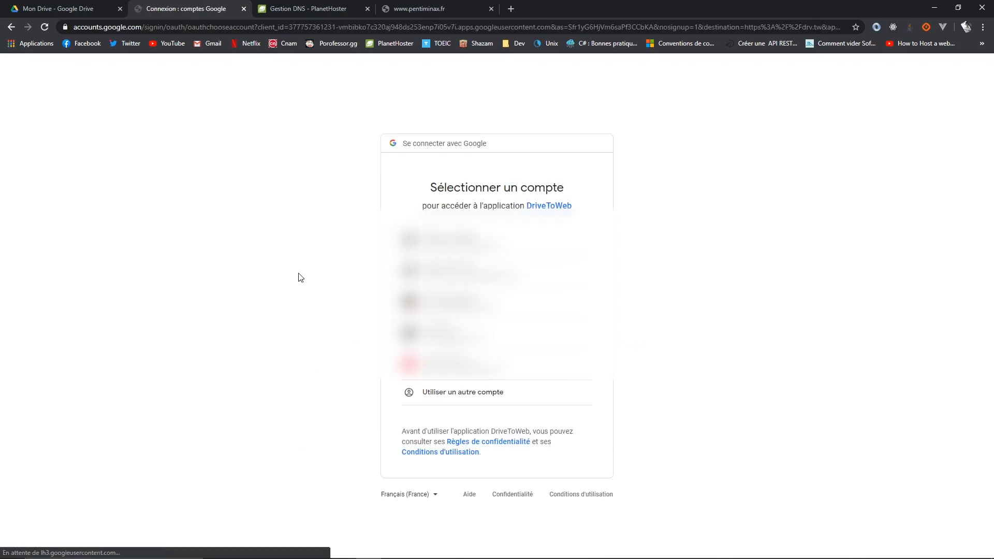
click(492, 272)
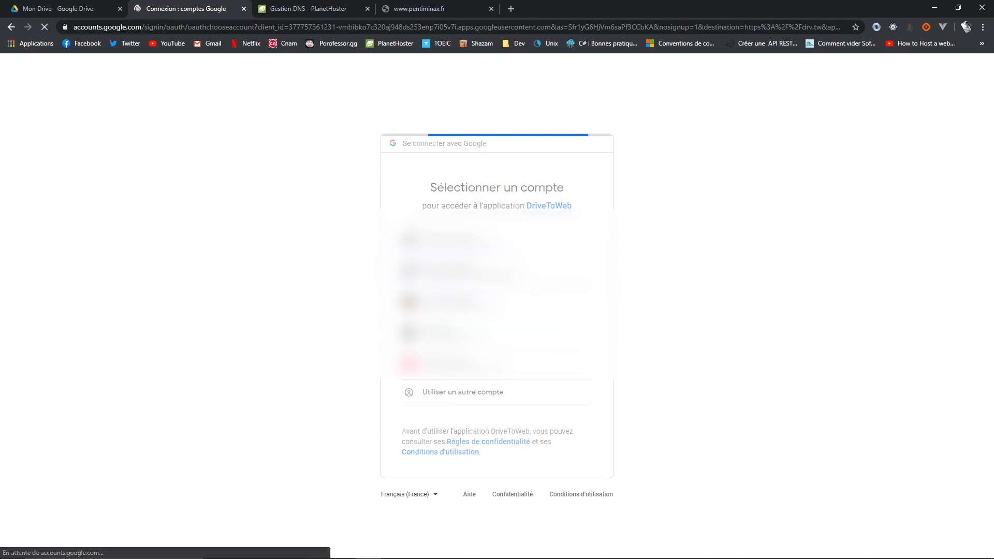
click(569, 458)
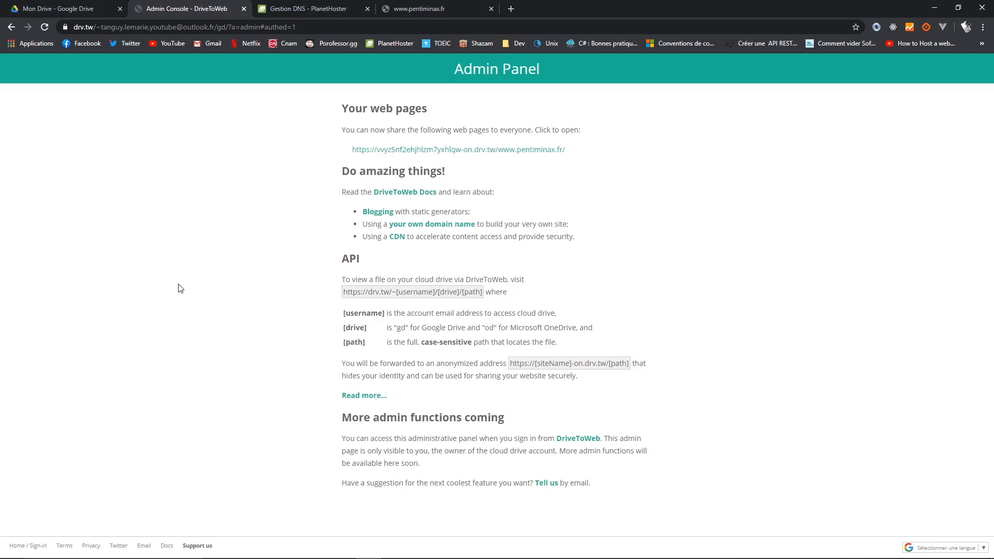
drag(357, 152, 594, 150)
click(493, 161)
click(454, 154)
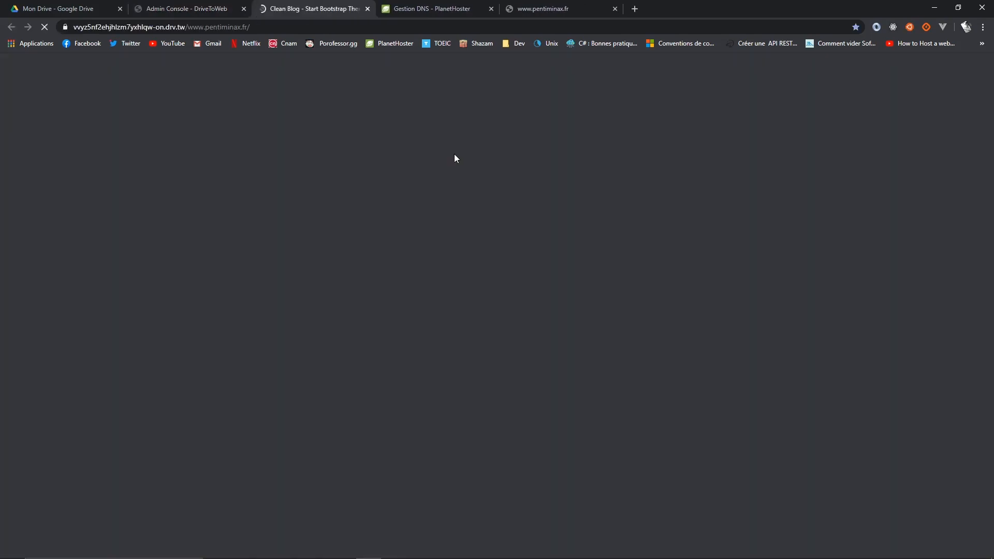
scroll(331, 170, down, 4)
scroll(315, 182, up, 4)
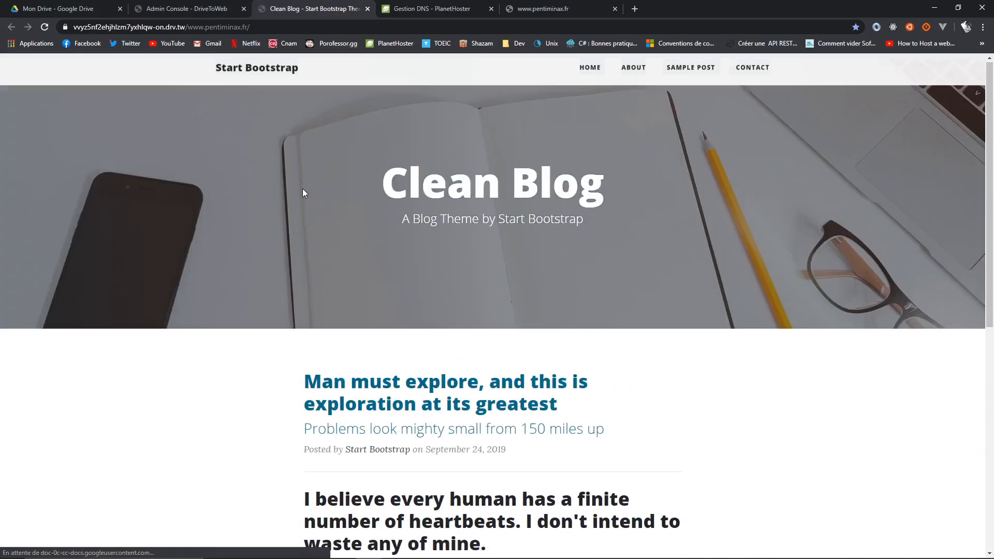
click(45, 29)
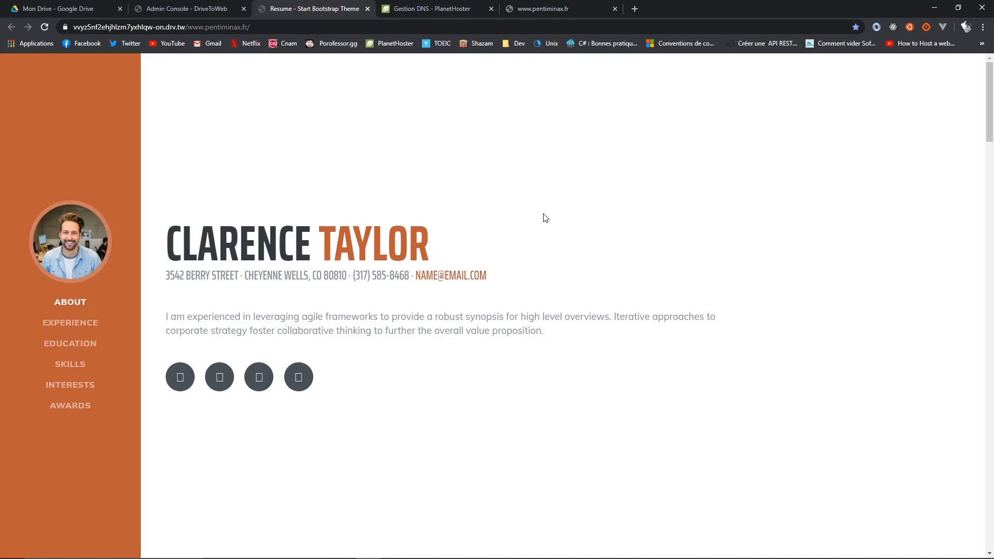
Check the hosted site's Experience, Education, Interests and About sections and its drv.tw address.
click(83, 322)
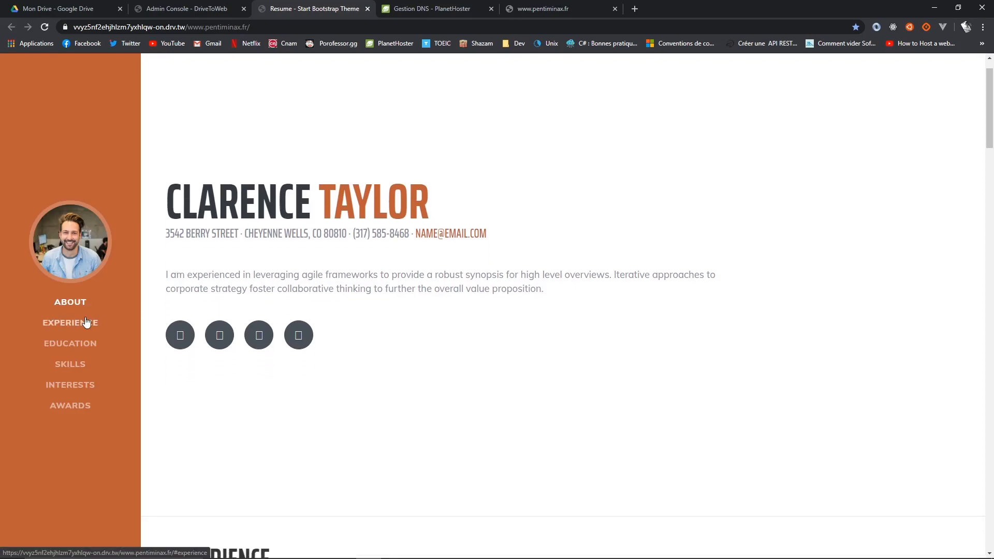
click(68, 346)
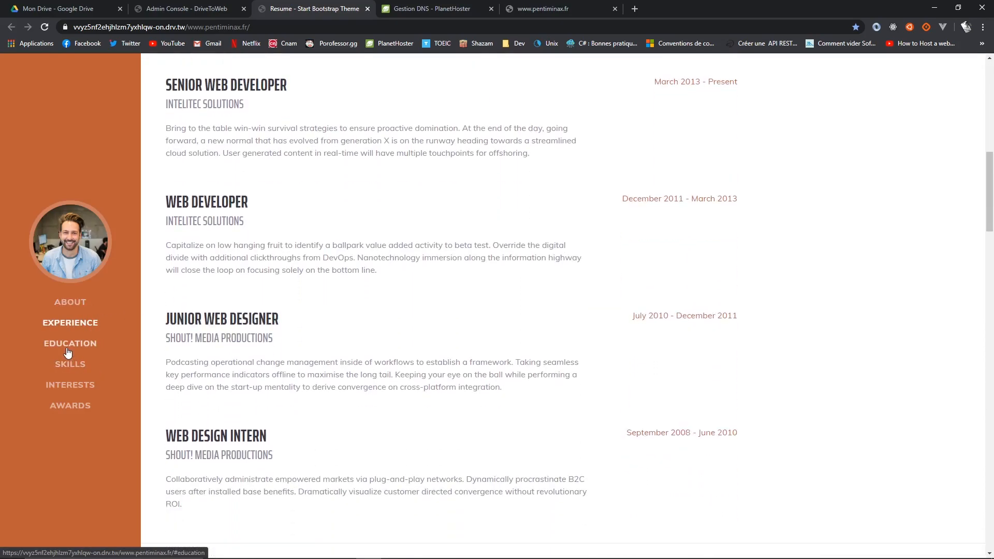
click(67, 383)
click(70, 302)
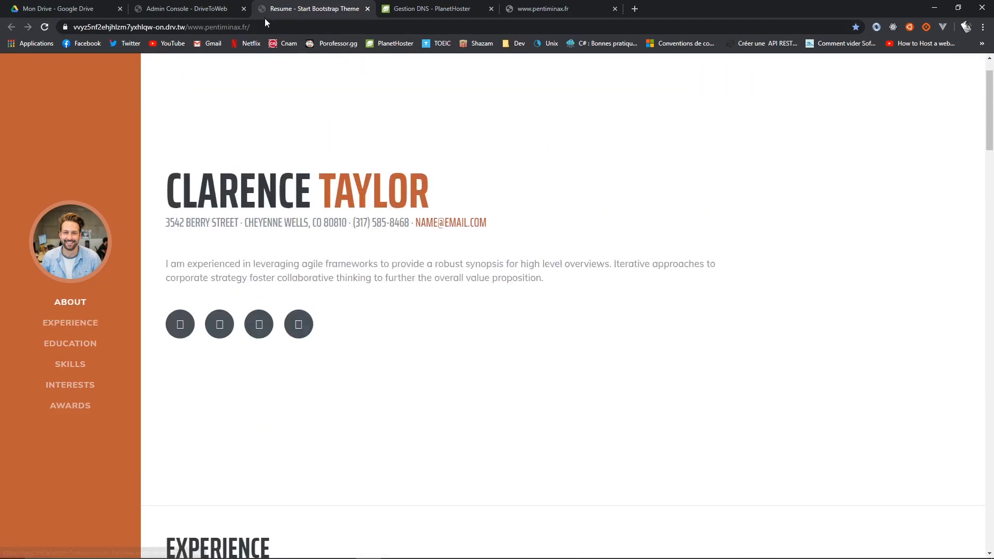
click(259, 28)
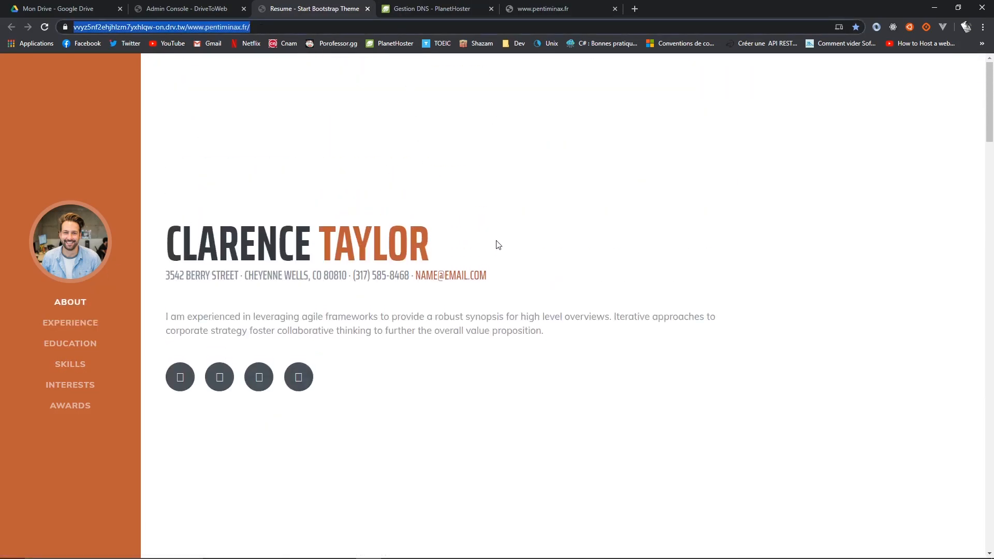
click(502, 241)
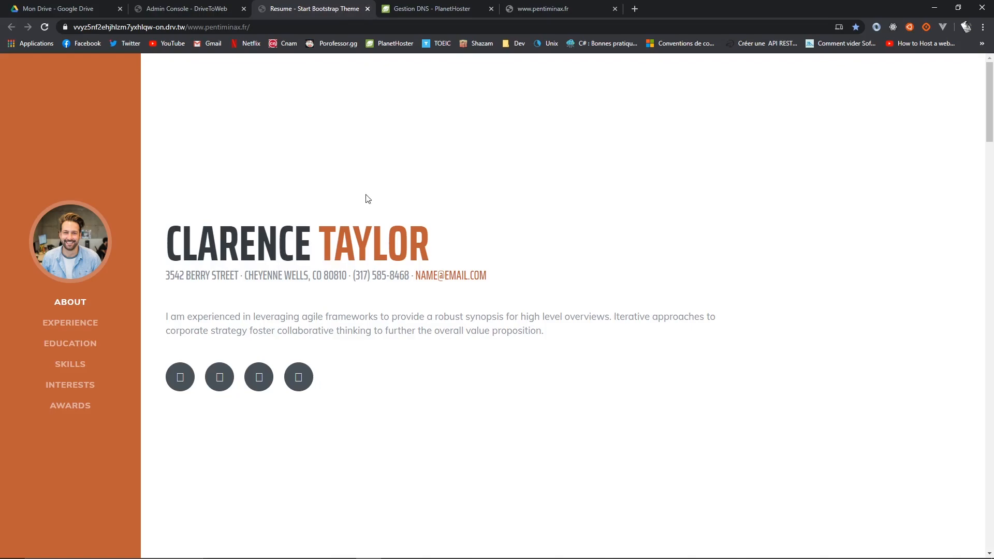
Copy the hosted page's address, close the page and copy the site's link address from the DriveToWeb admin panel.
click(330, 24)
key(ctrl+c)
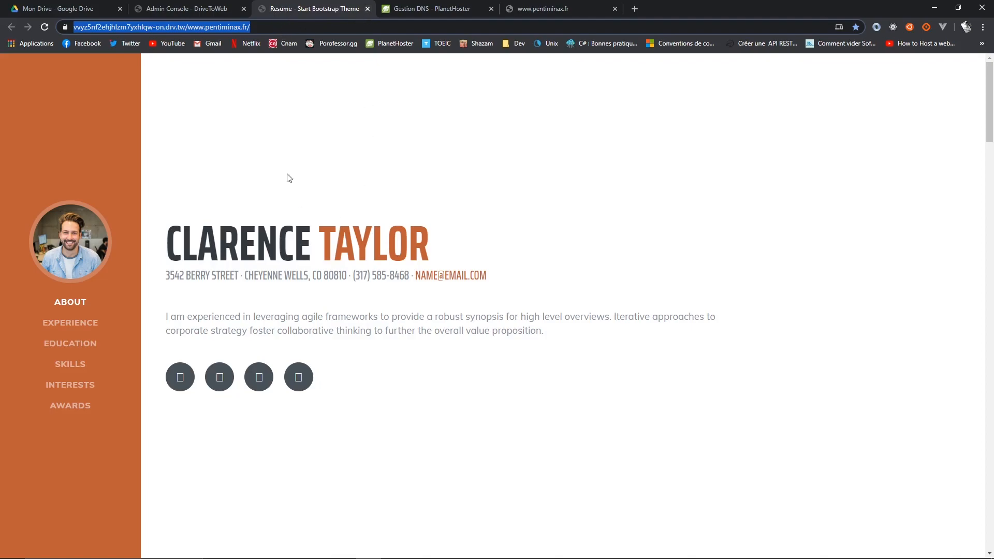
mouse_move(265, 27)
mouse_down()
mouse_move(172, 26)
mouse_move(268, 22)
mouse_up()
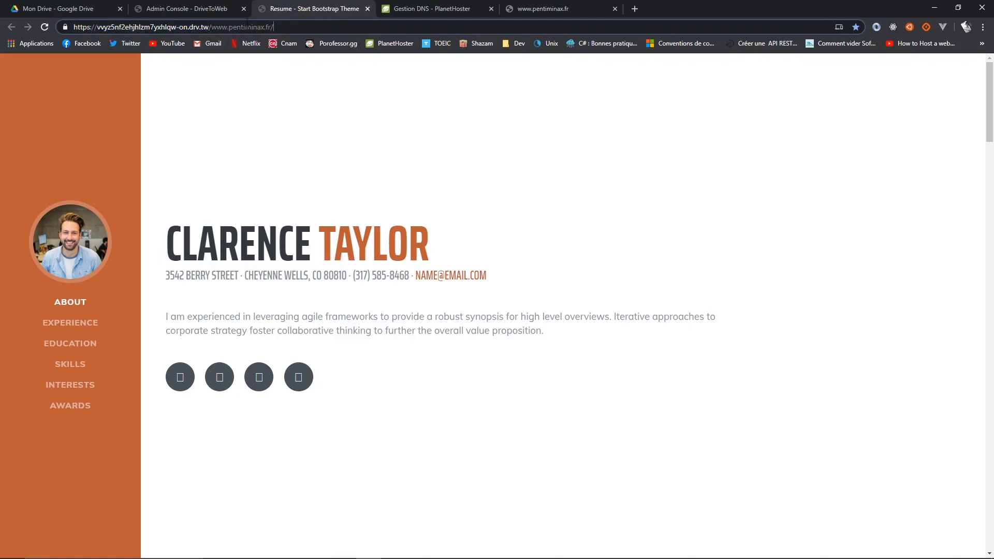
click(367, 9)
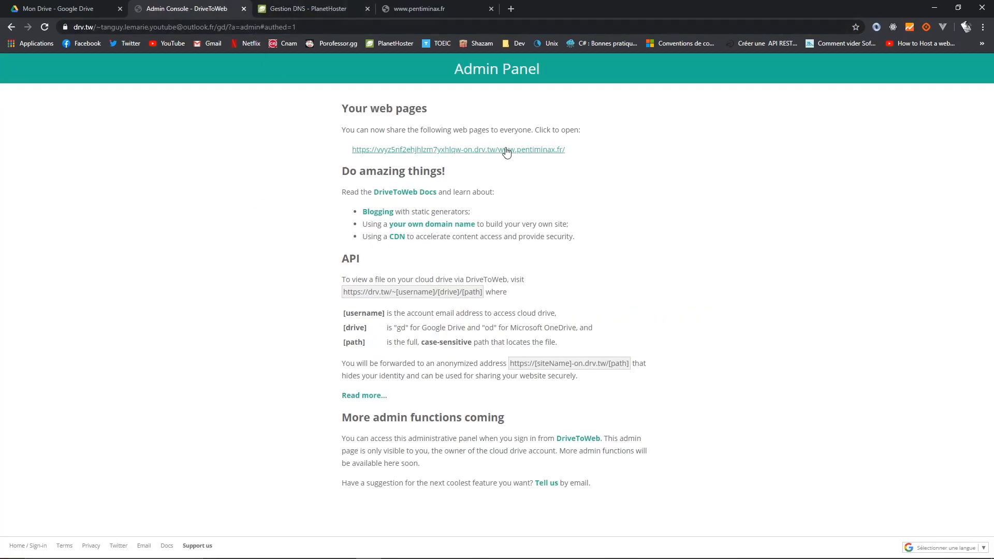
right_click(414, 152)
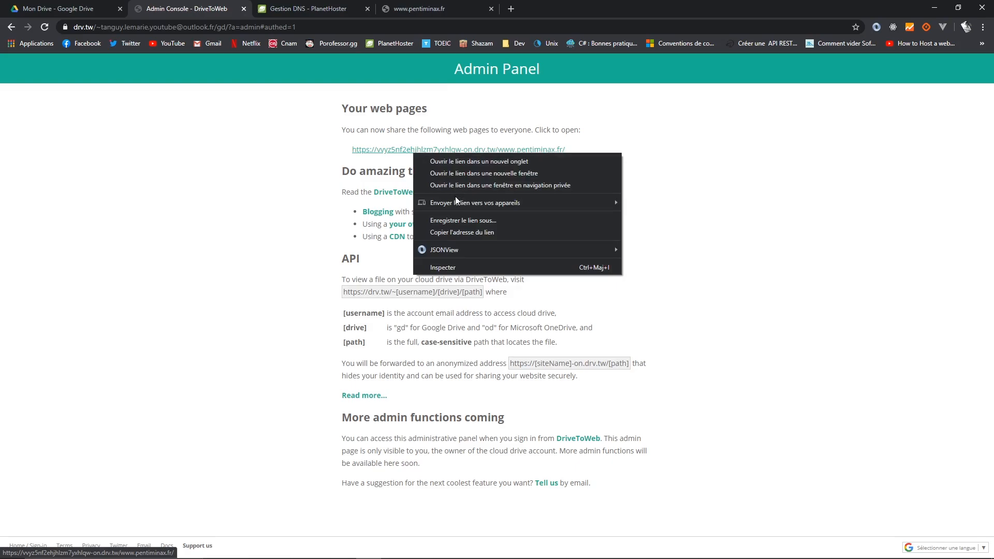
click(456, 232)
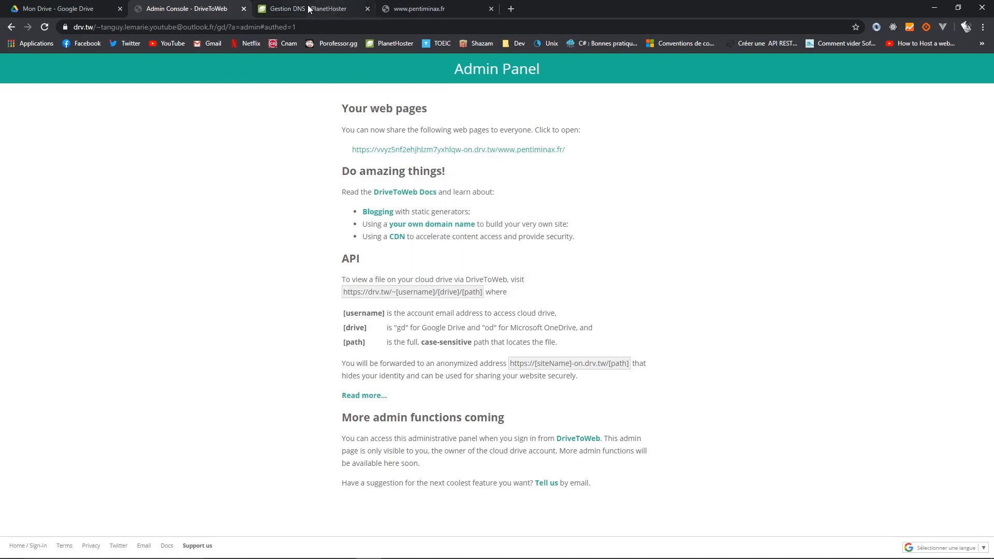
Switch to PlanetHoster's DNS management for pentiminax.fr and start a new DNS record of type CNAME.
click(291, 5)
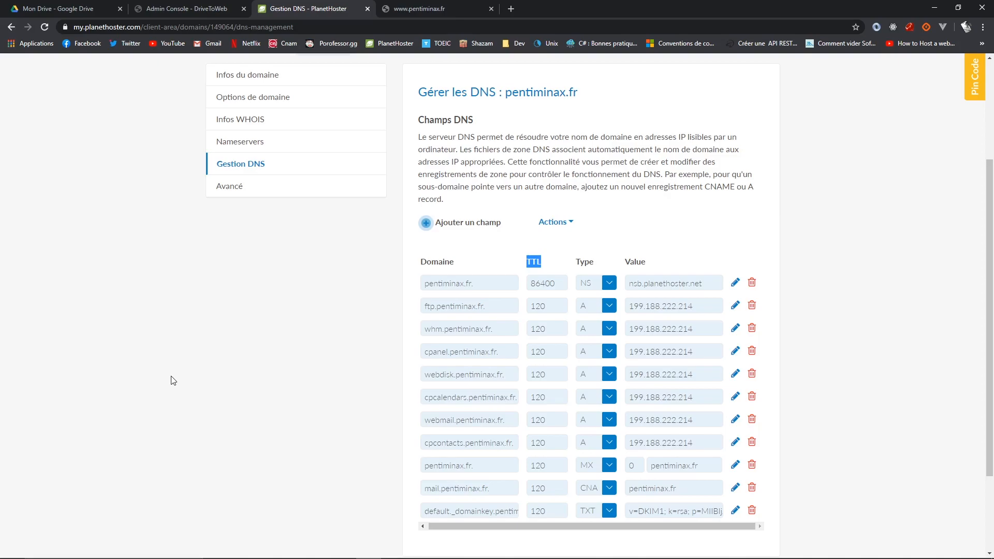
click(465, 230)
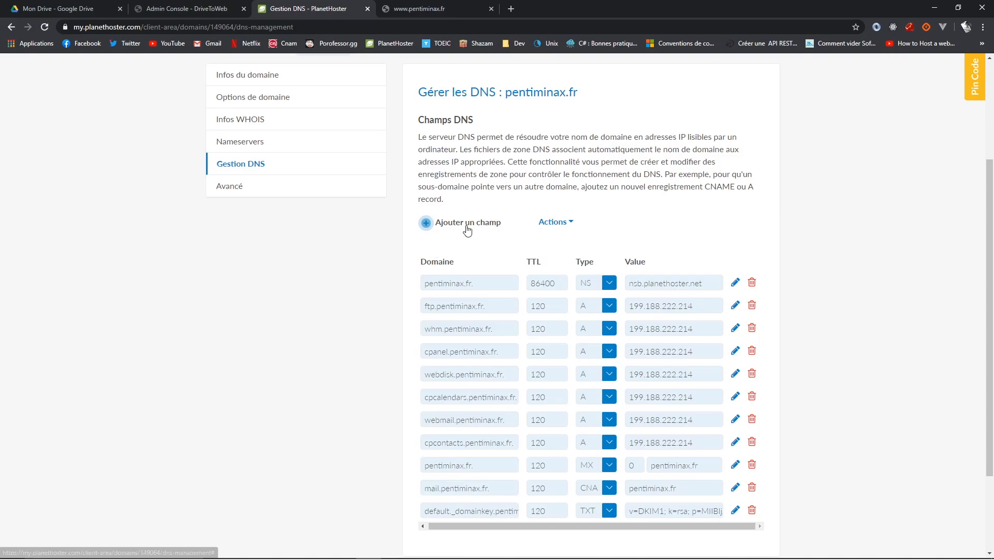
click(634, 276)
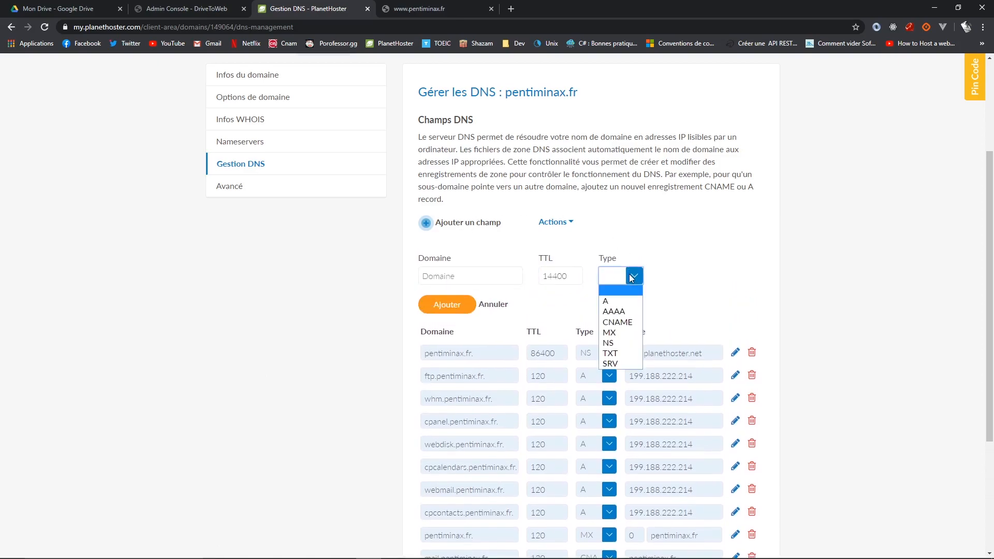
click(621, 328)
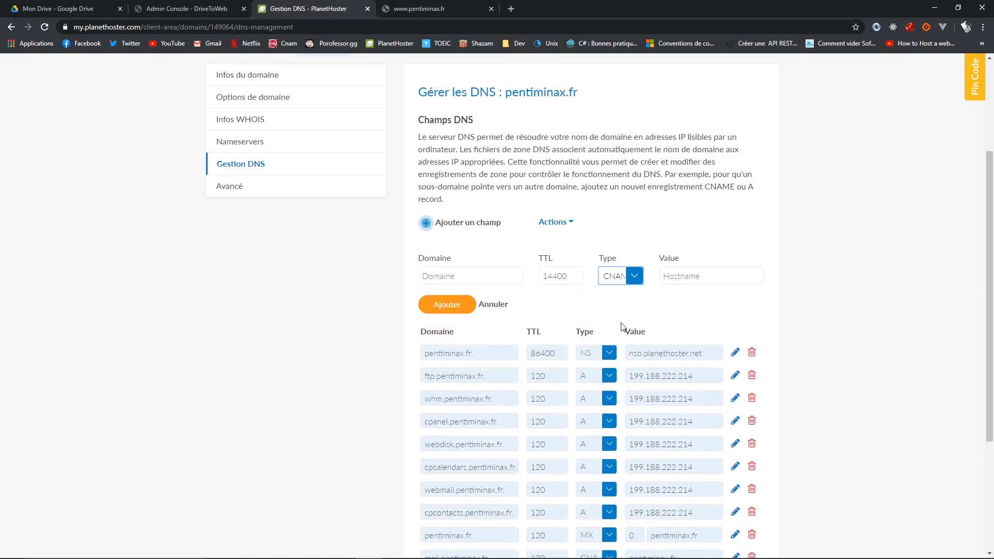
click(686, 280)
click(537, 29)
key(ctrl+v)
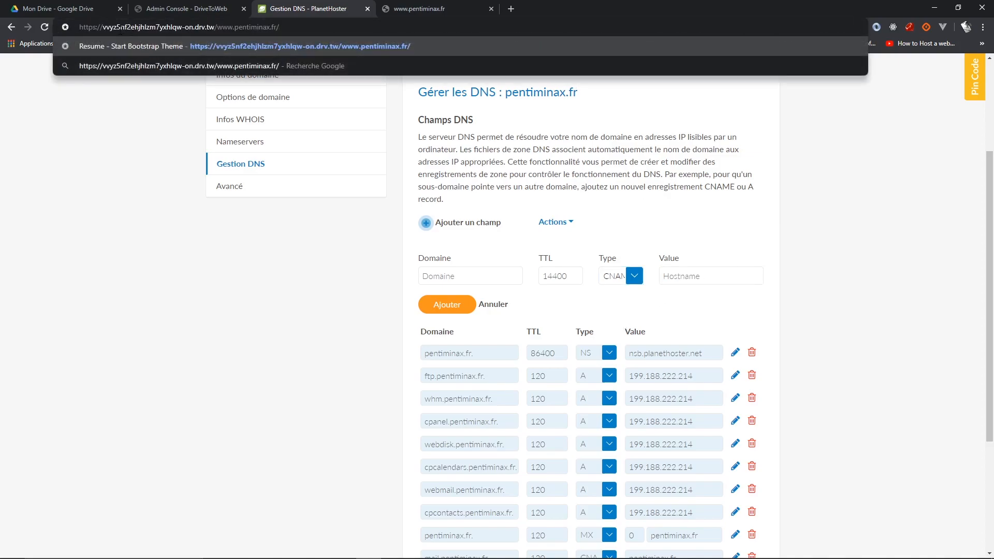
drag(104, 27, 79, 27)
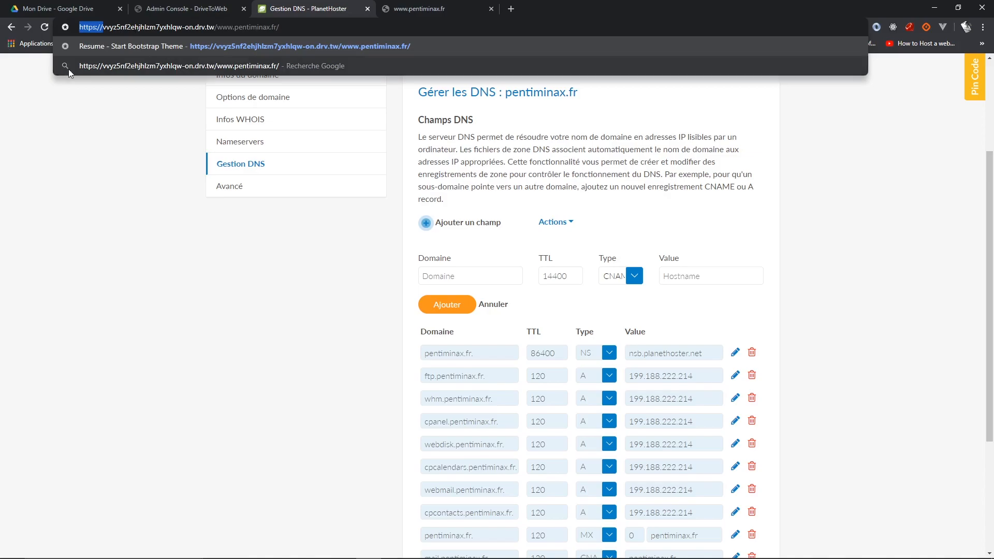
key(BackSpace)
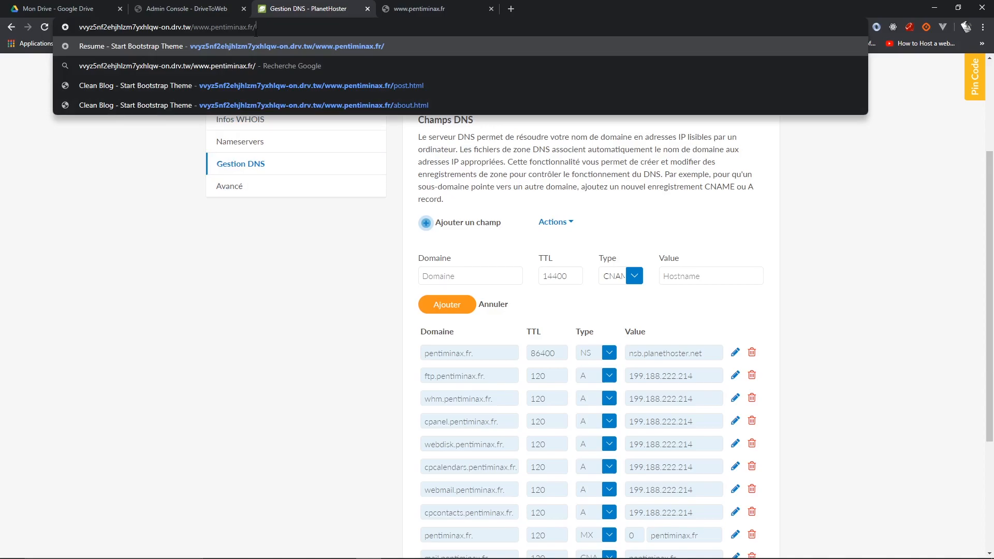
key(BackSpace)
drag(268, 29, 78, 29)
key(ctrl+c)
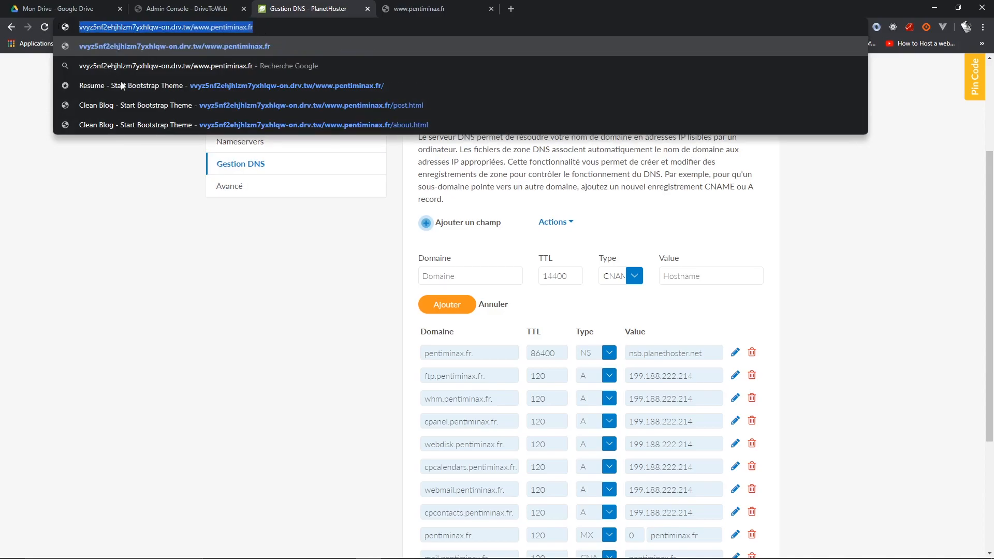
click(212, 279)
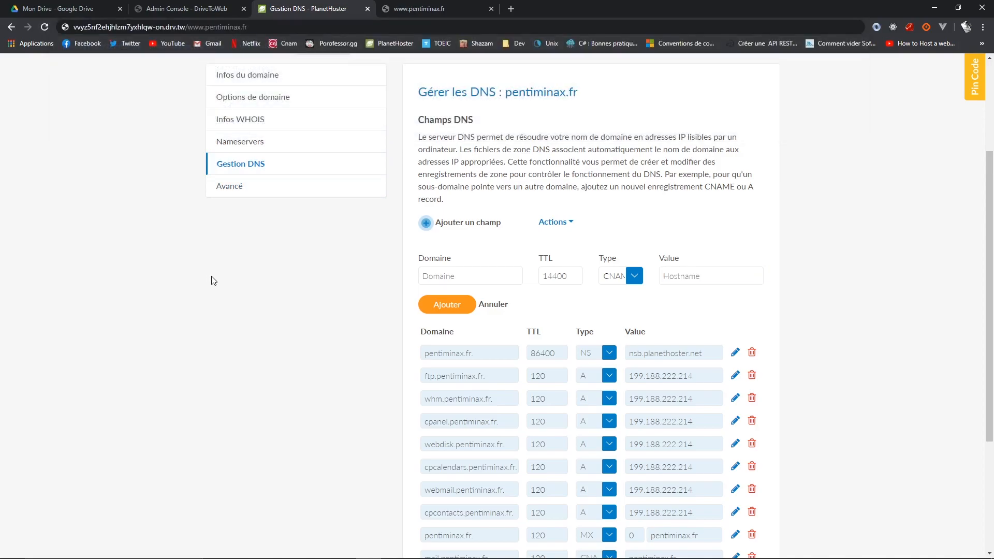
click(679, 284)
key(ctrl+v)
drag(758, 276, 612, 303)
drag(687, 277, 644, 280)
key(BackSpace)
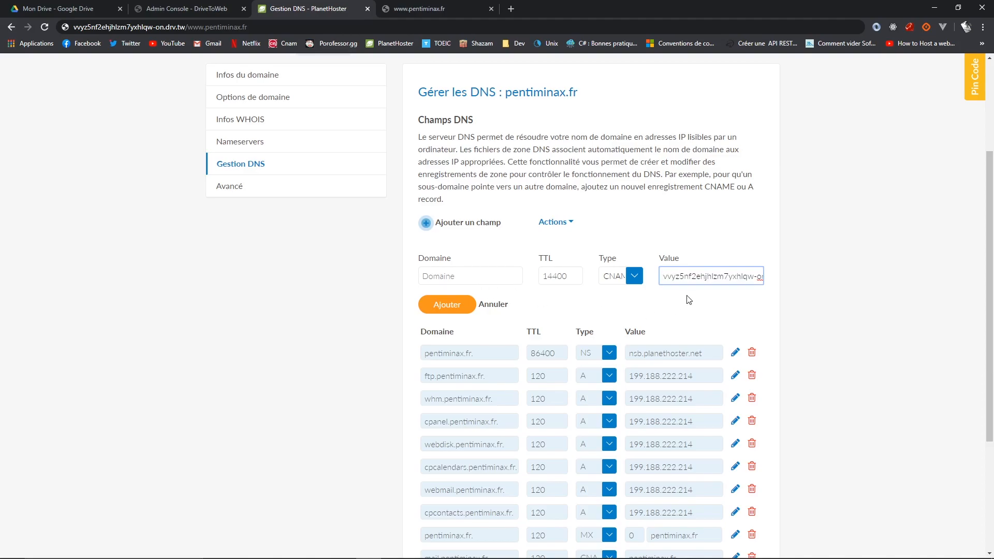
Copy the CNAME record's value back into the browser's address bar to view the whole address.
drag(663, 278, 828, 280)
key(ctrl+c)
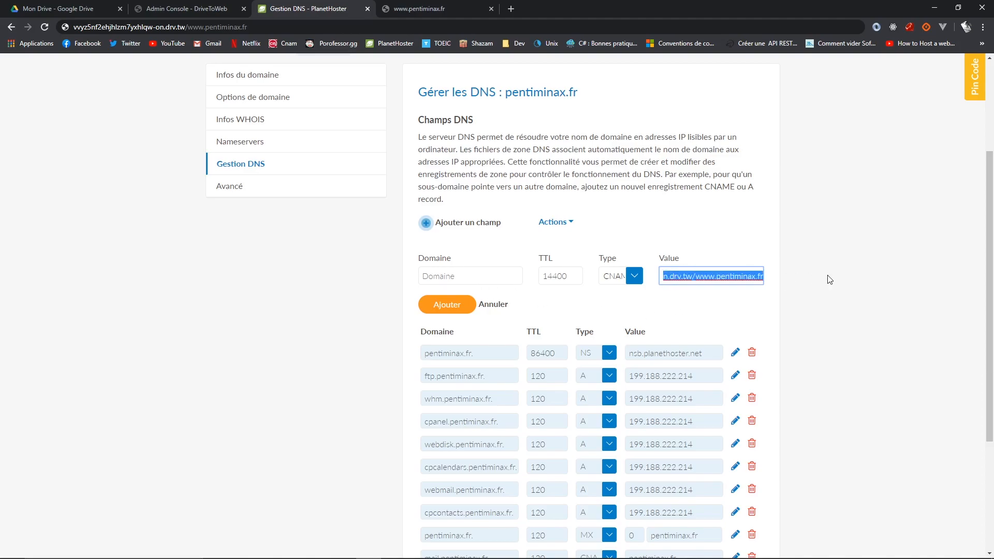
click(425, 29)
key(ctrl+v)
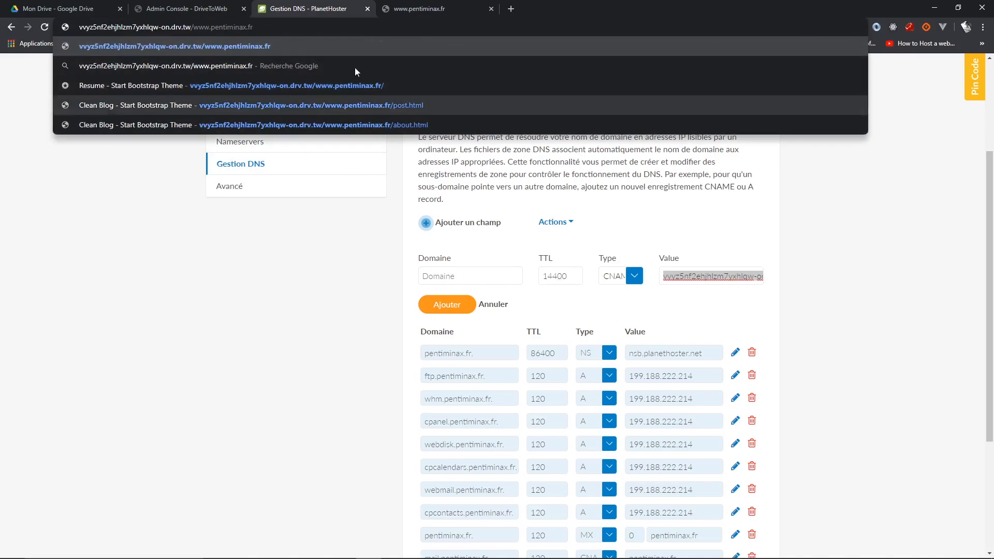
Set the new record's domain to www and its TTL to 30, and try to add it.
click(455, 278)
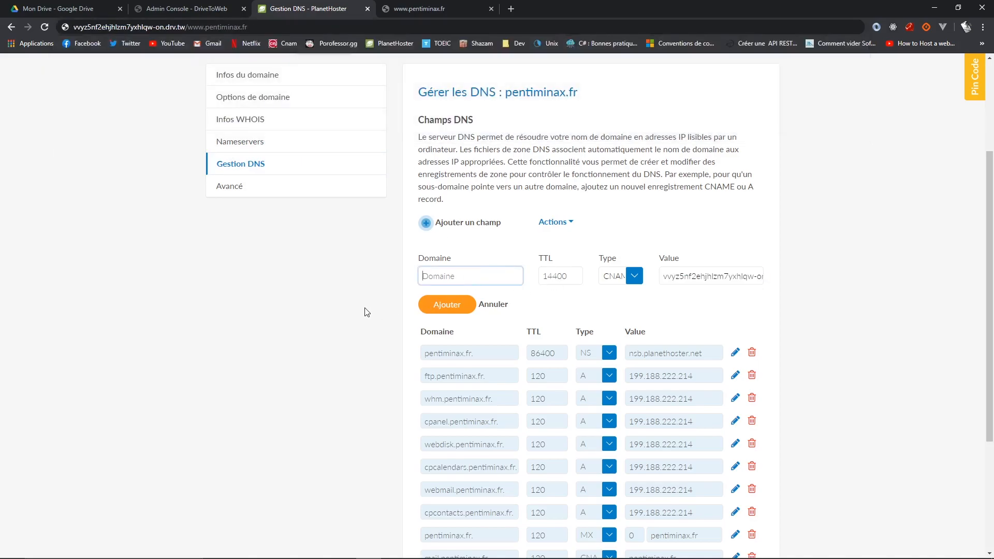
text(www)
key(Tab)
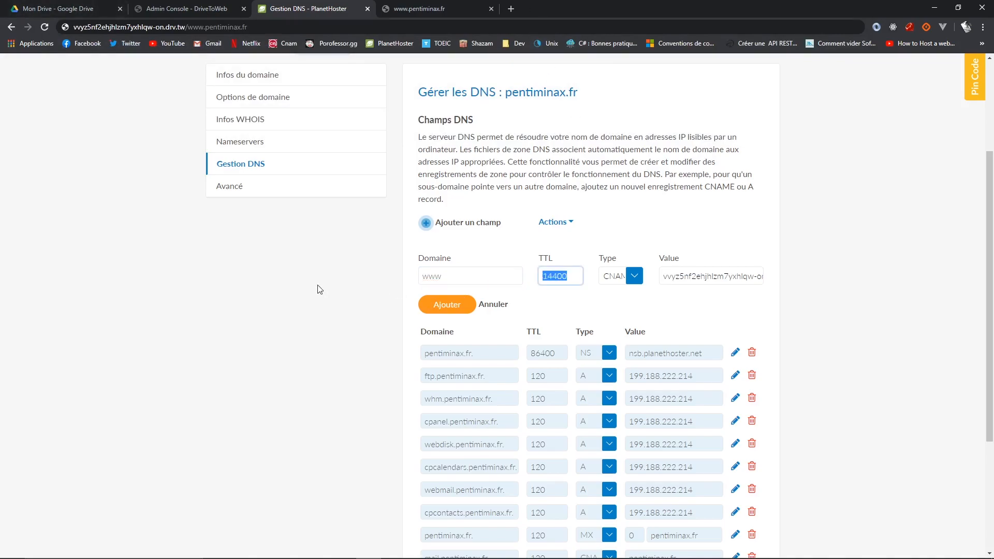
text(30)
click(441, 304)
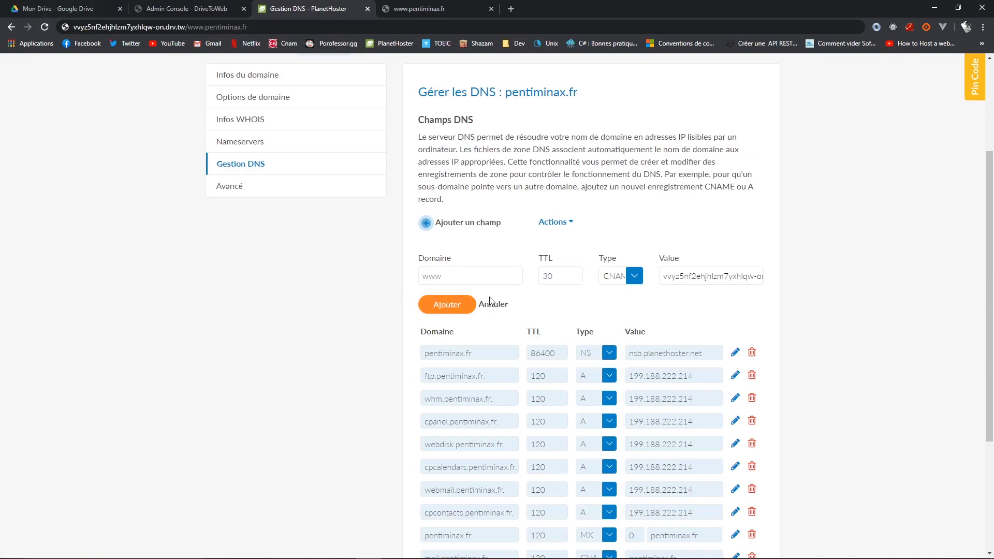
click(464, 309)
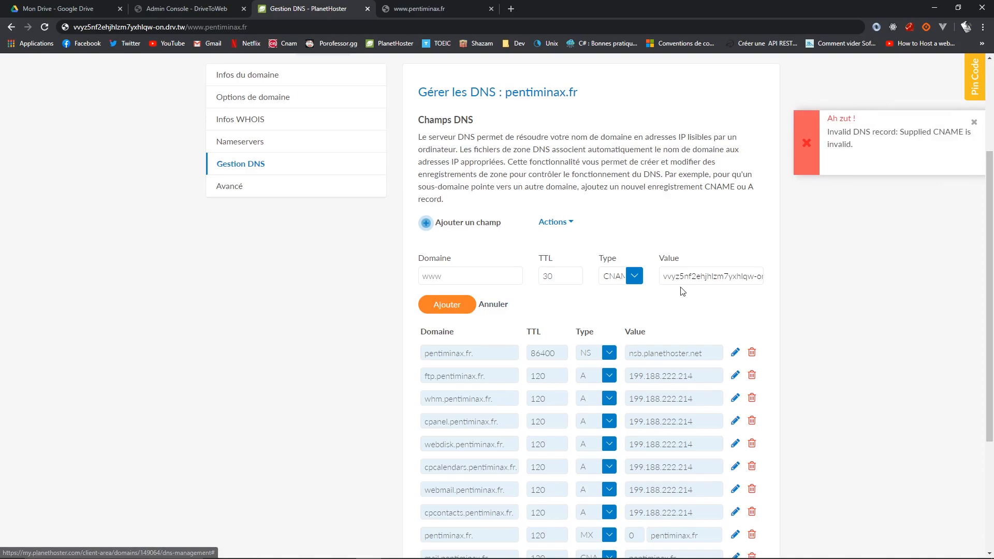
drag(755, 274, 807, 282)
click(745, 279)
click(691, 279)
drag(692, 279, 783, 285)
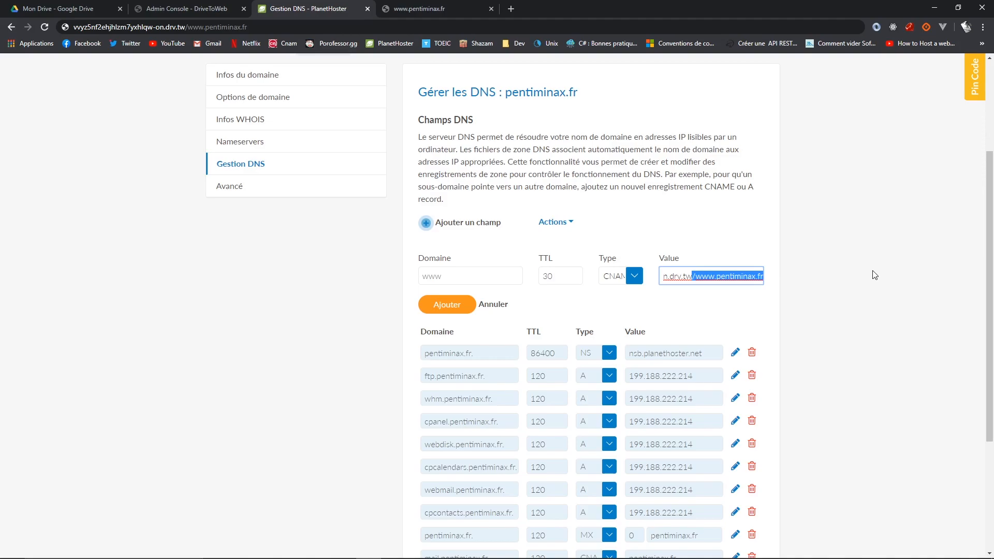
key(BackSpace)
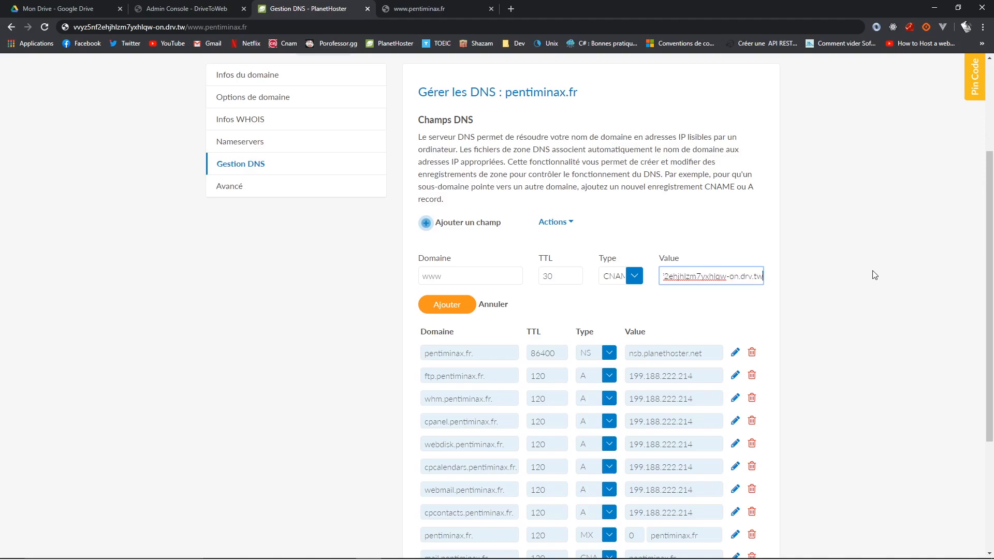
click(450, 310)
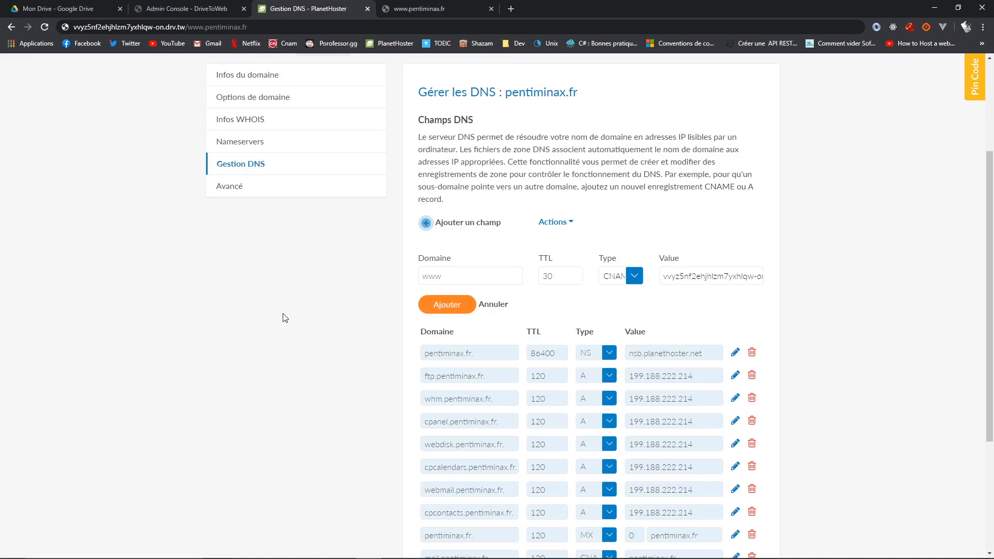
Check the added www record's value and shorten the browser's address to the same drv.tw host name for comparison.
scroll(264, 357, down, 4)
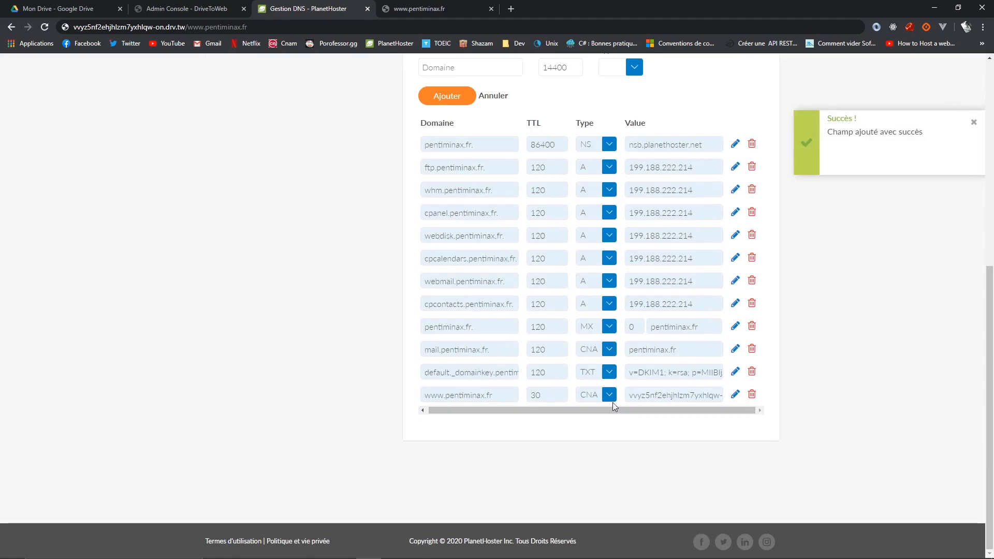
drag(627, 397, 731, 399)
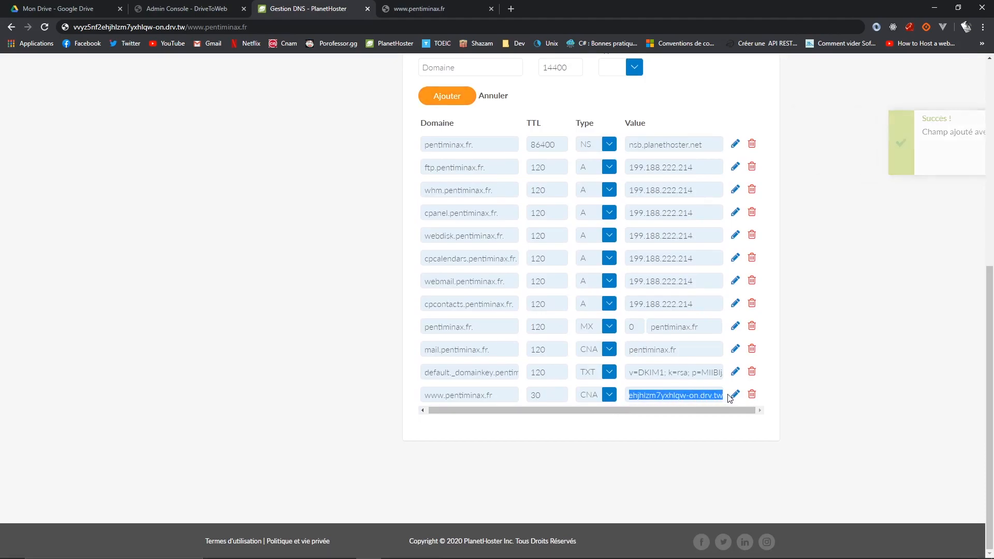
drag(185, 27, 356, 20)
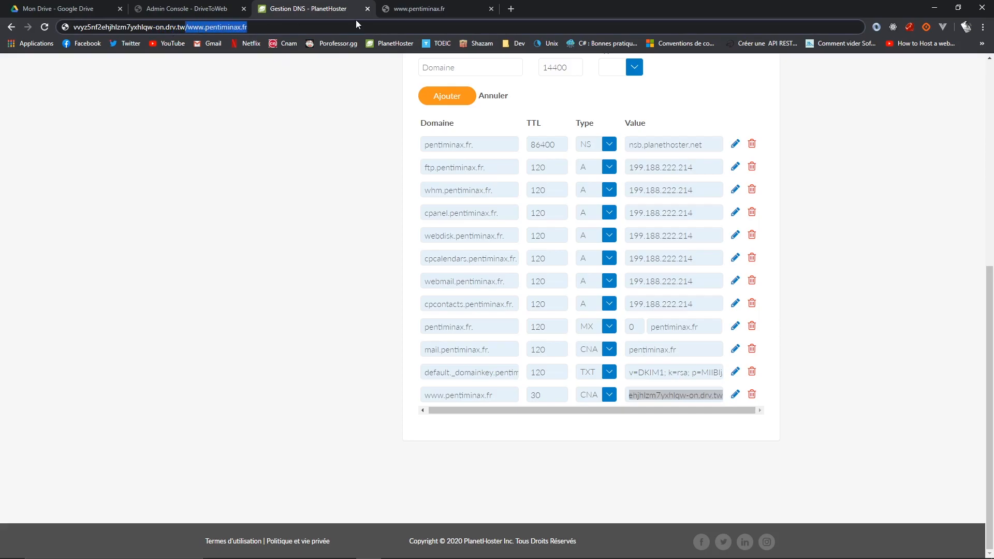
key(BackSpace)
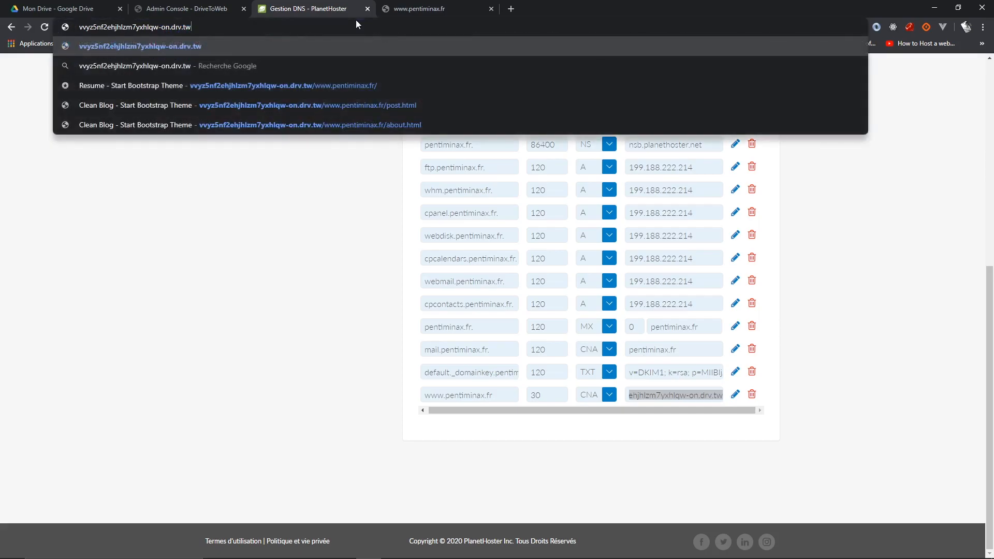
click(277, 335)
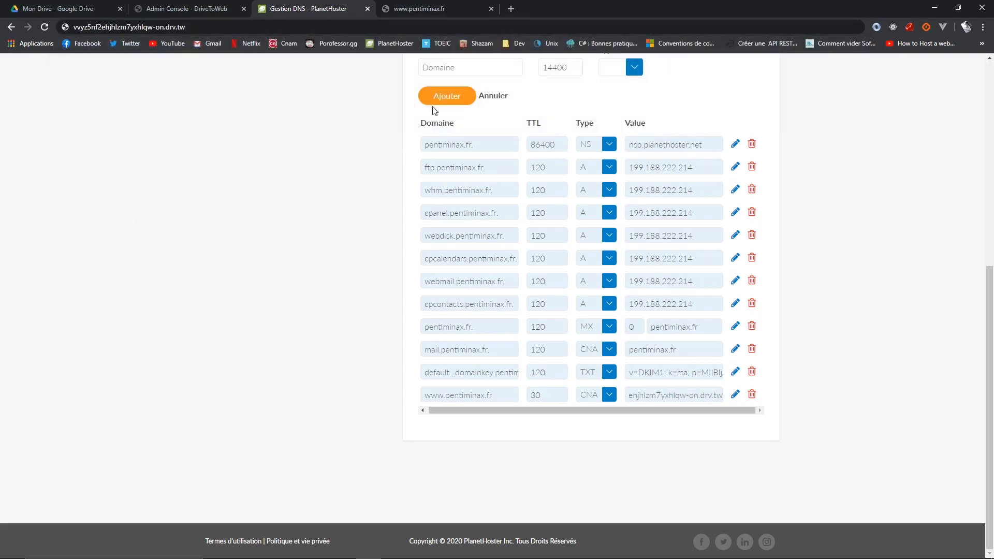
click(419, 9)
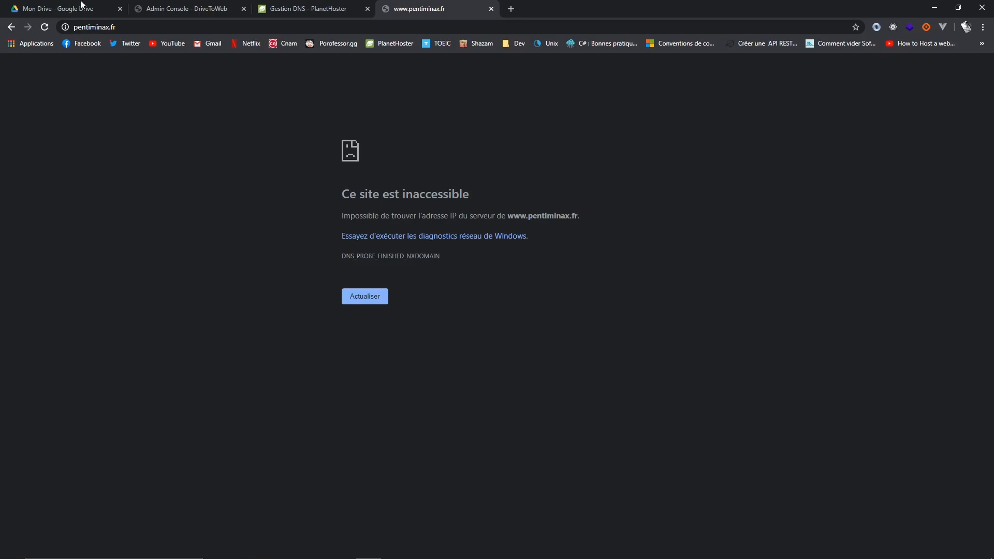
click(45, 27)
click(234, 24)
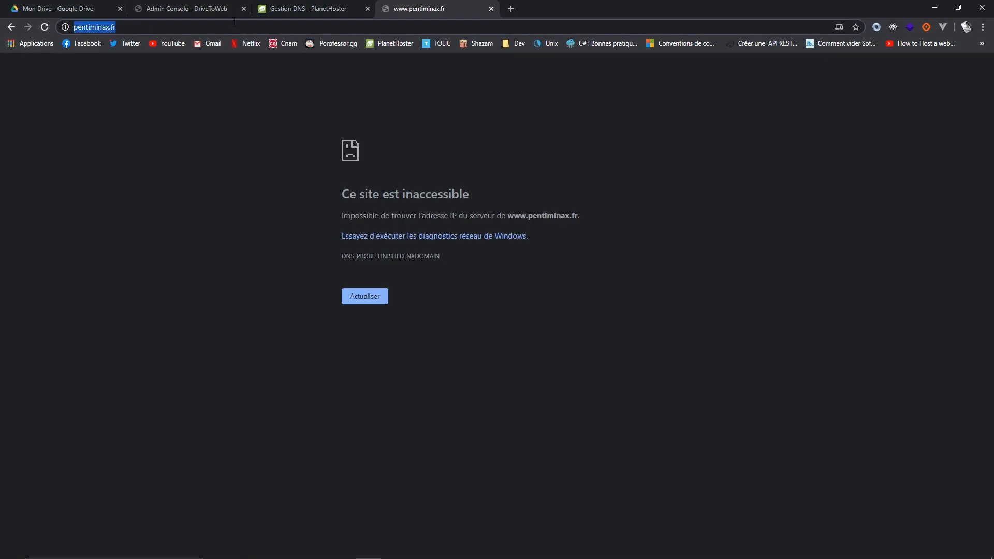
key(Return)
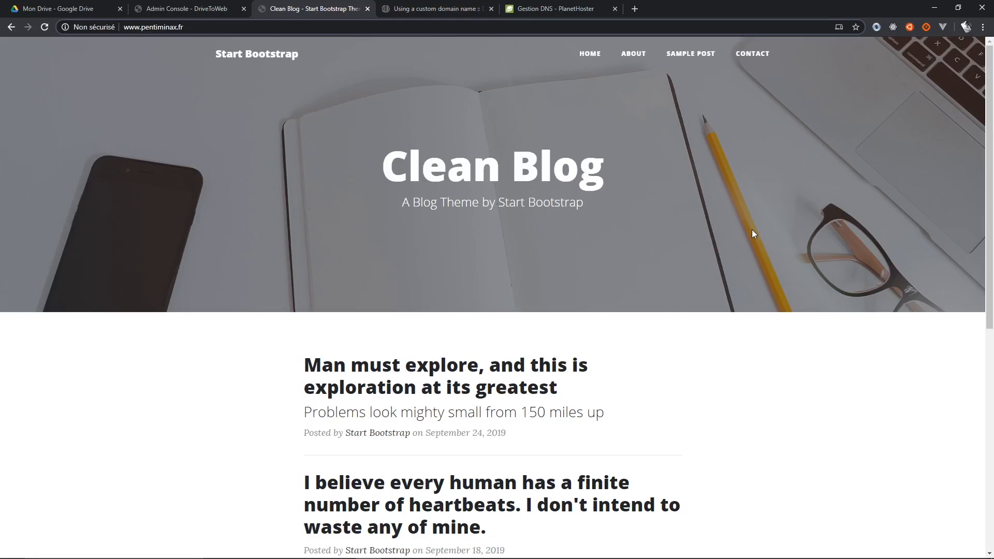
scroll(373, 150, down, 5)
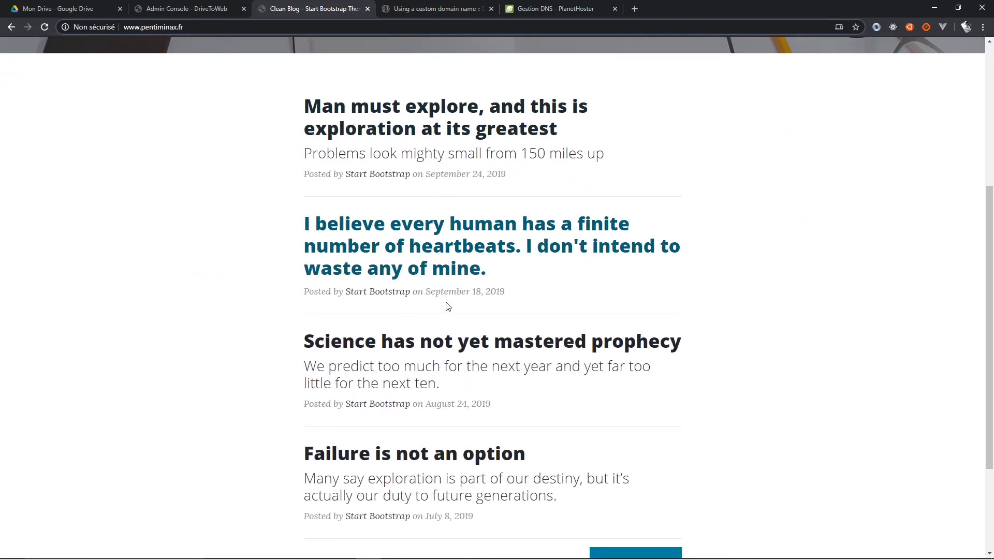
scroll(448, 305, down, 3)
scroll(706, 355, up, 8)
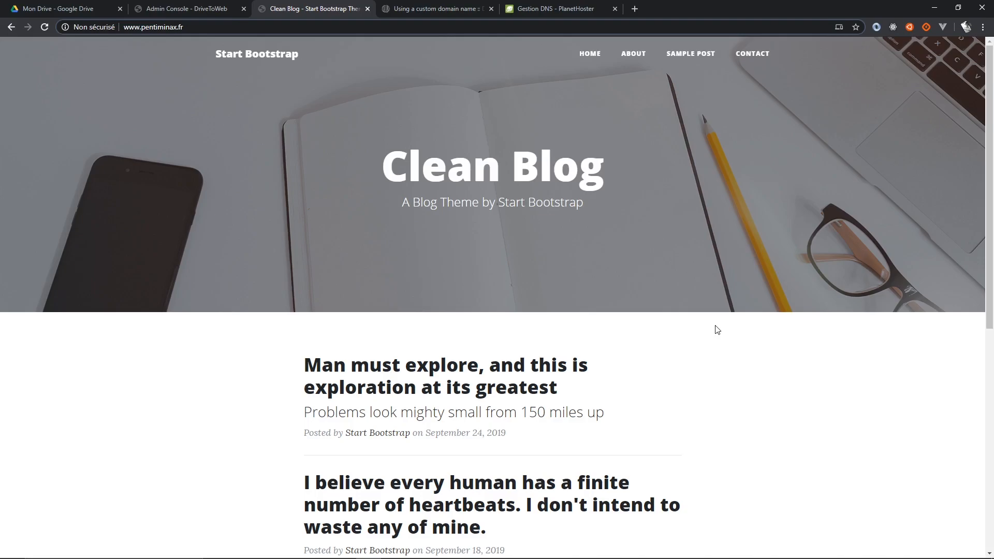
Review the site folder in Google Drive and the hosted page's drv.tw address in the DriveToWeb admin panel.
click(27, 7)
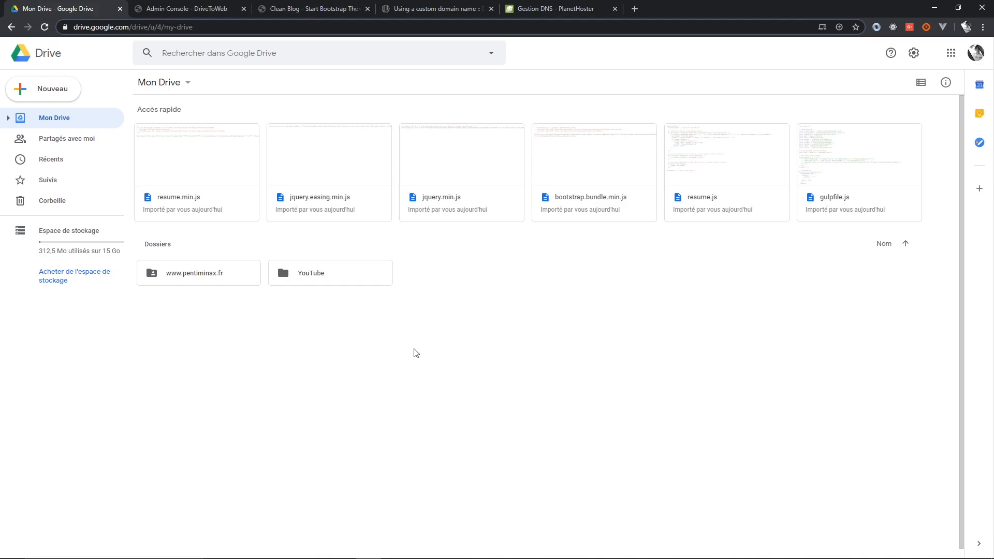
click(226, 6)
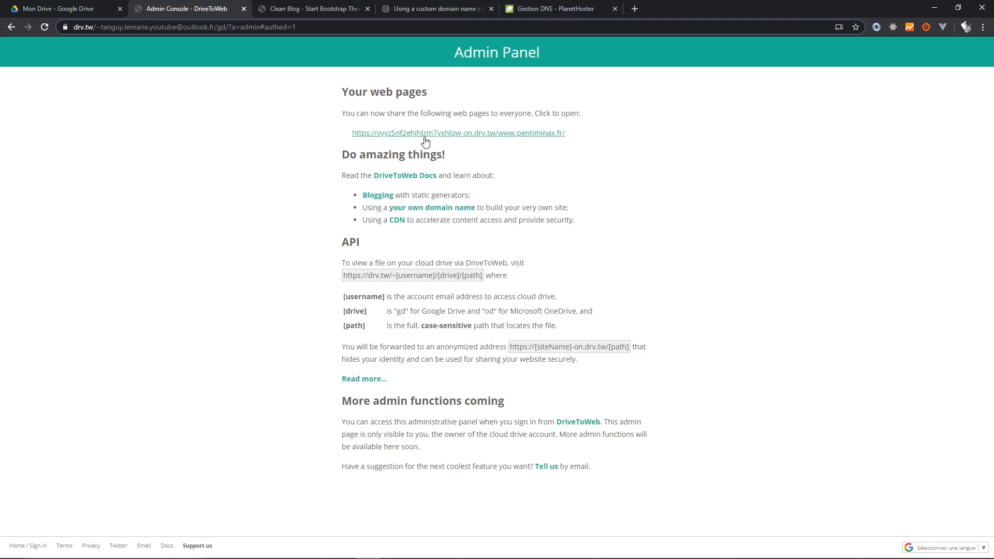
drag(343, 136, 601, 126)
click(598, 141)
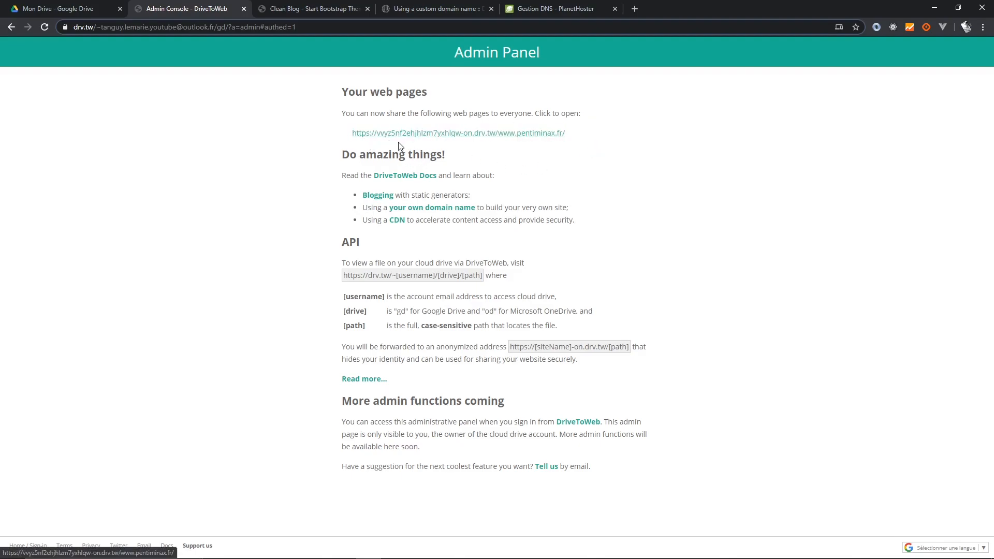
drag(352, 133, 496, 133)
click(555, 8)
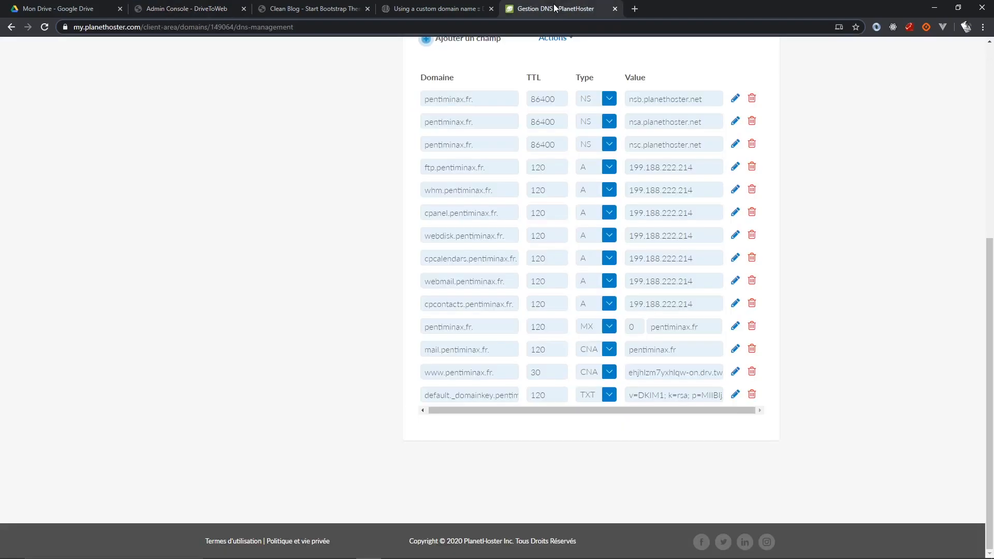
drag(636, 375, 729, 382)
click(631, 378)
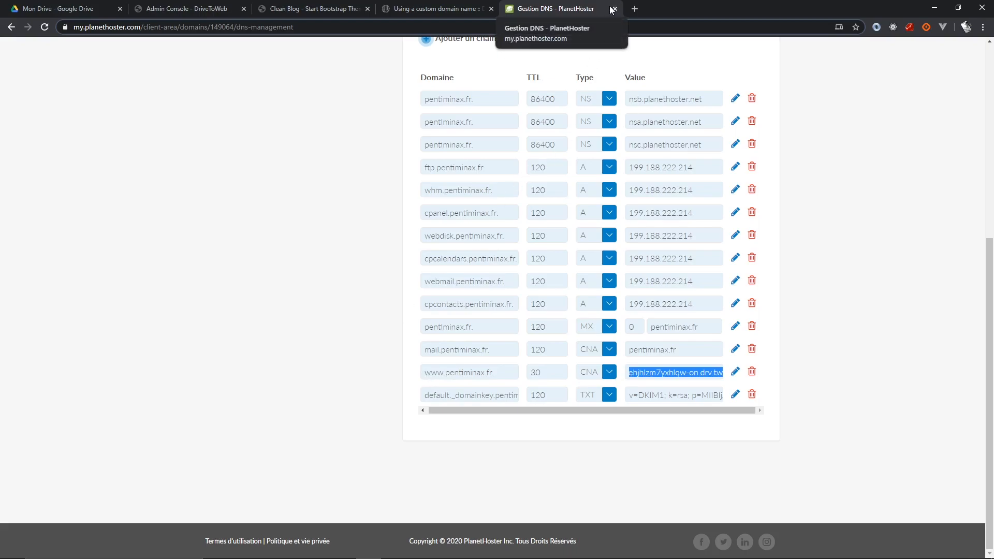
click(314, 13)
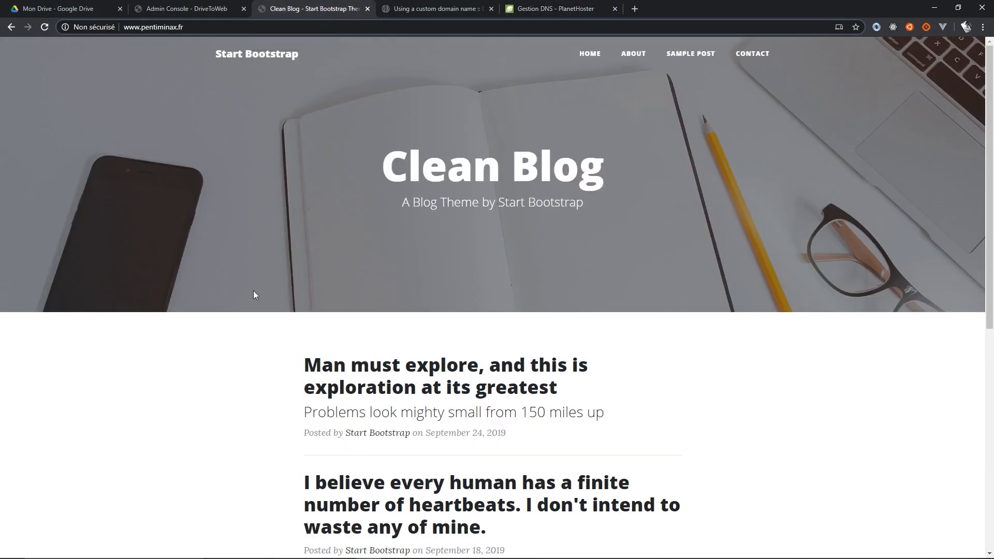